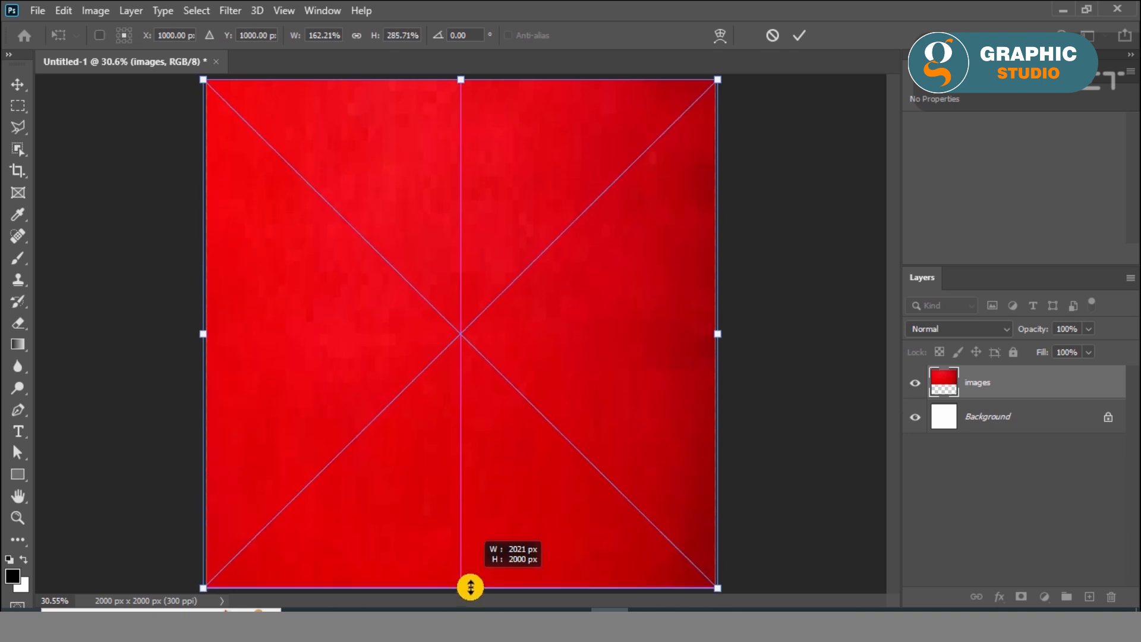
# Apply the stretch that makes the red texture image cover the whole canvas
pyautogui.click(800, 35)
pyautogui.click(796, 313)
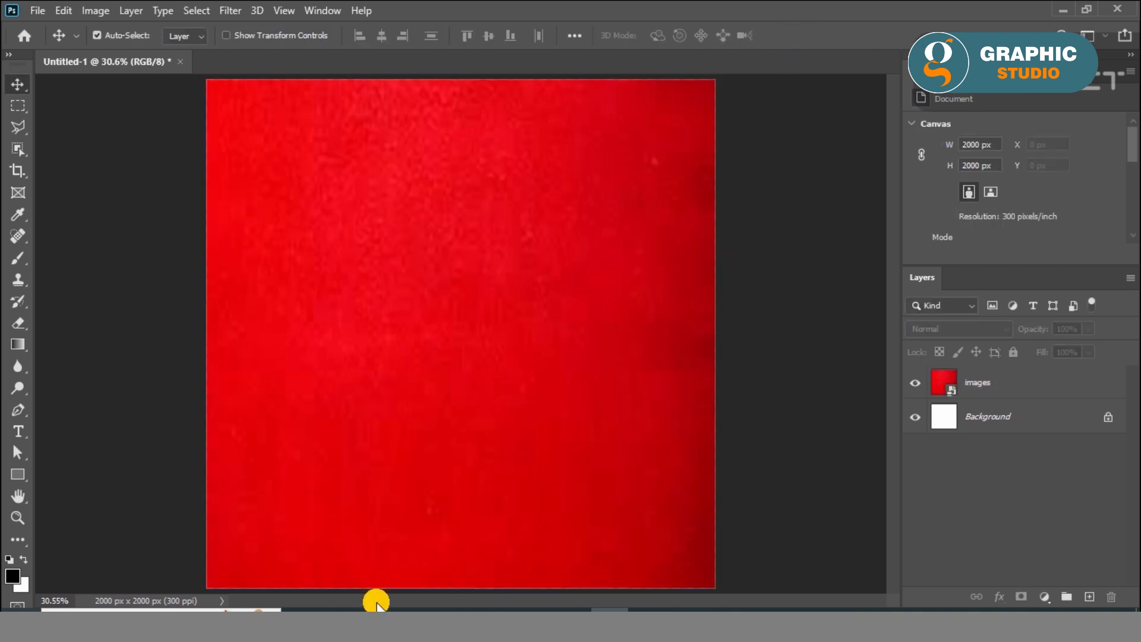
# Place the pizza board image pngegg (1) on the red background and move it to the lower half of the canvas
pyautogui.click(380, 611)
pyautogui.moveTo(360, 141); pyautogui.dragTo(507, 351)
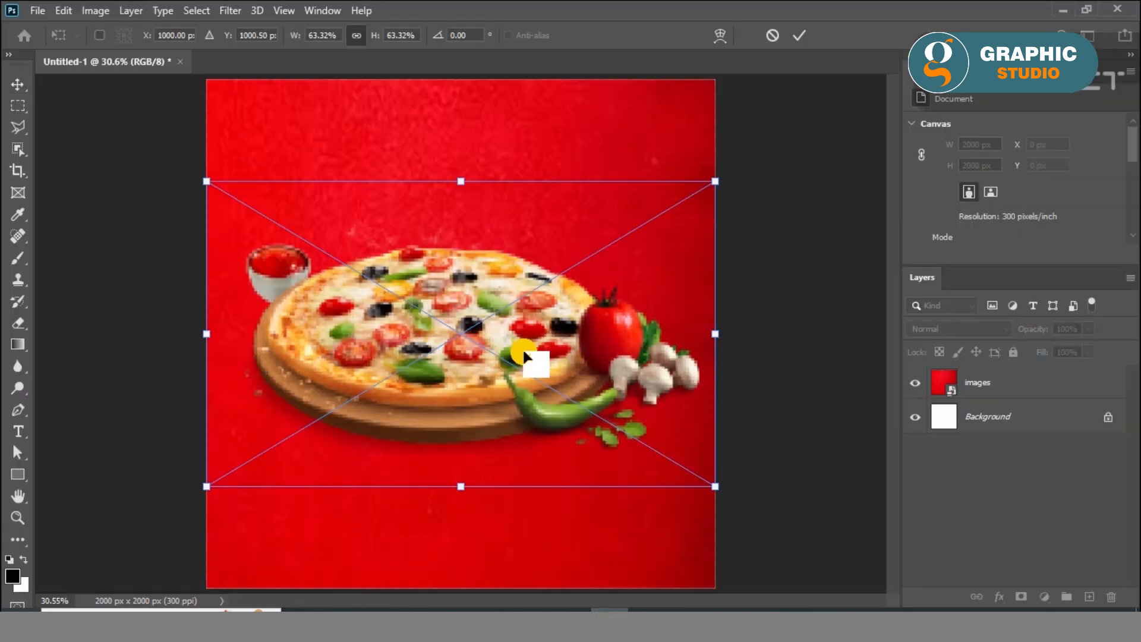
pyautogui.click(799, 35)
pyautogui.moveTo(522, 356); pyautogui.dragTo(518, 416)
pyautogui.click(775, 430)
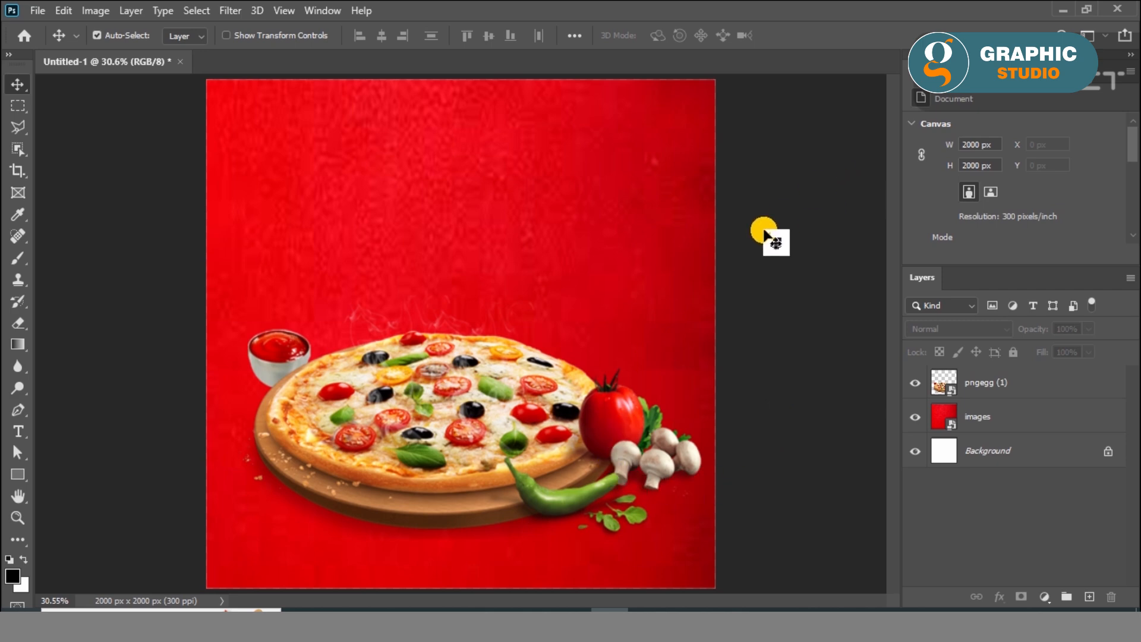
# Duplicate the pizza board layer by copying and pasting it
pyautogui.click(555, 416)
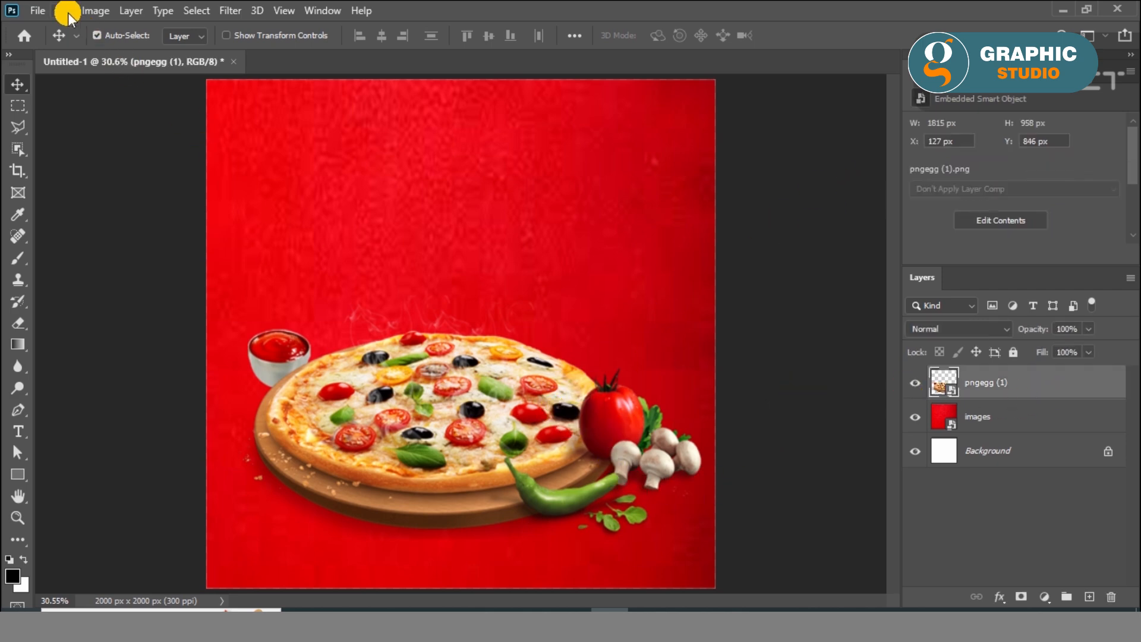
pyautogui.click(65, 10)
pyautogui.click(112, 123)
pyautogui.click(68, 12)
pyautogui.click(112, 151)
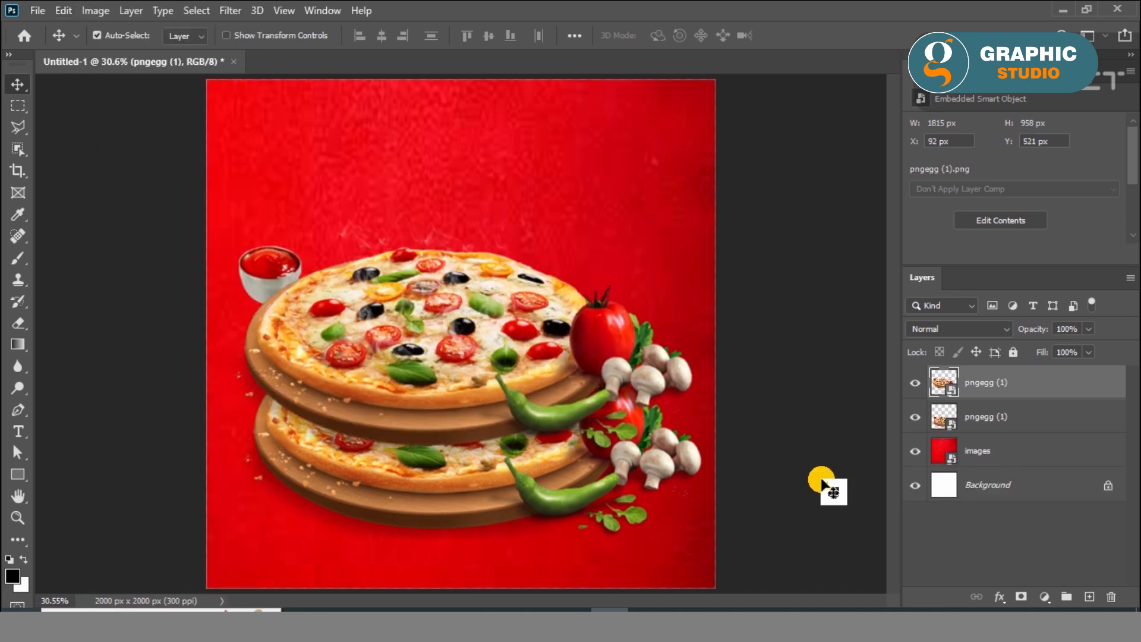
# Add a Color Overlay in dark grey #2a2a2a to the lower of the two pizza layers
pyautogui.click(1031, 416)
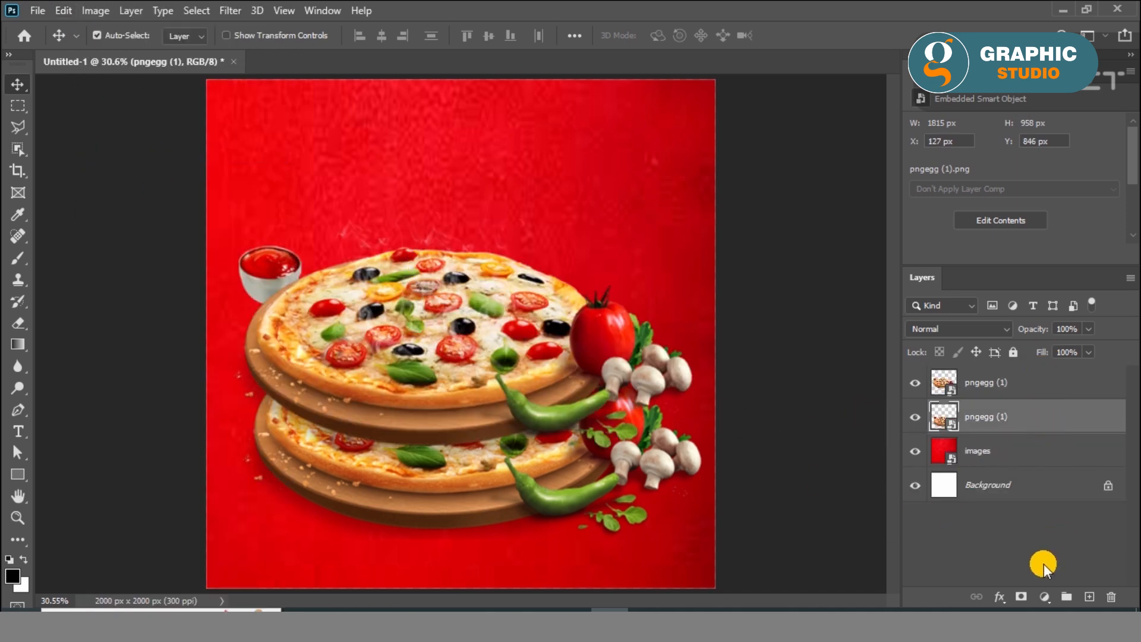
pyautogui.click(996, 599)
pyautogui.click(1004, 438)
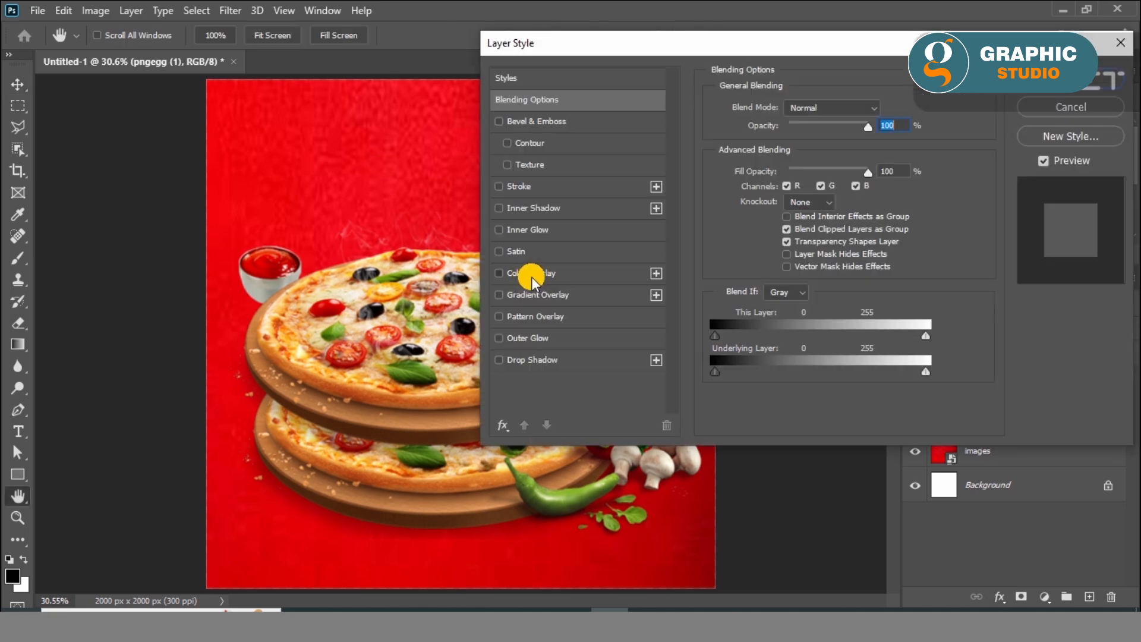
pyautogui.click(531, 274)
pyautogui.click(886, 110)
pyautogui.moveTo(680, 289); pyautogui.dragTo(660, 280)
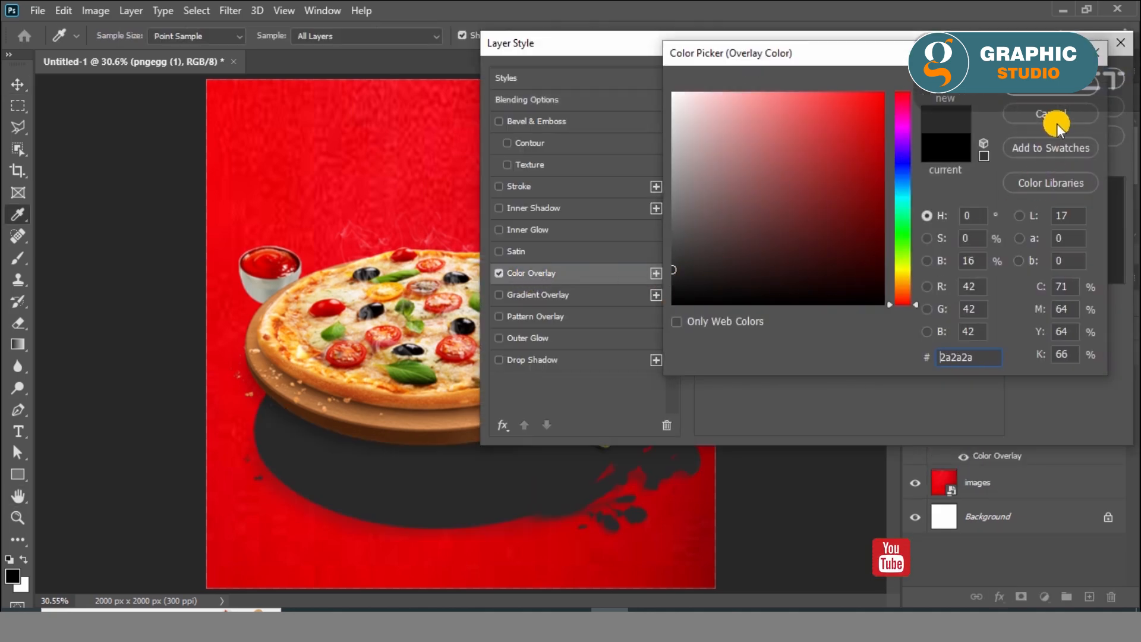
pyautogui.click(1051, 87)
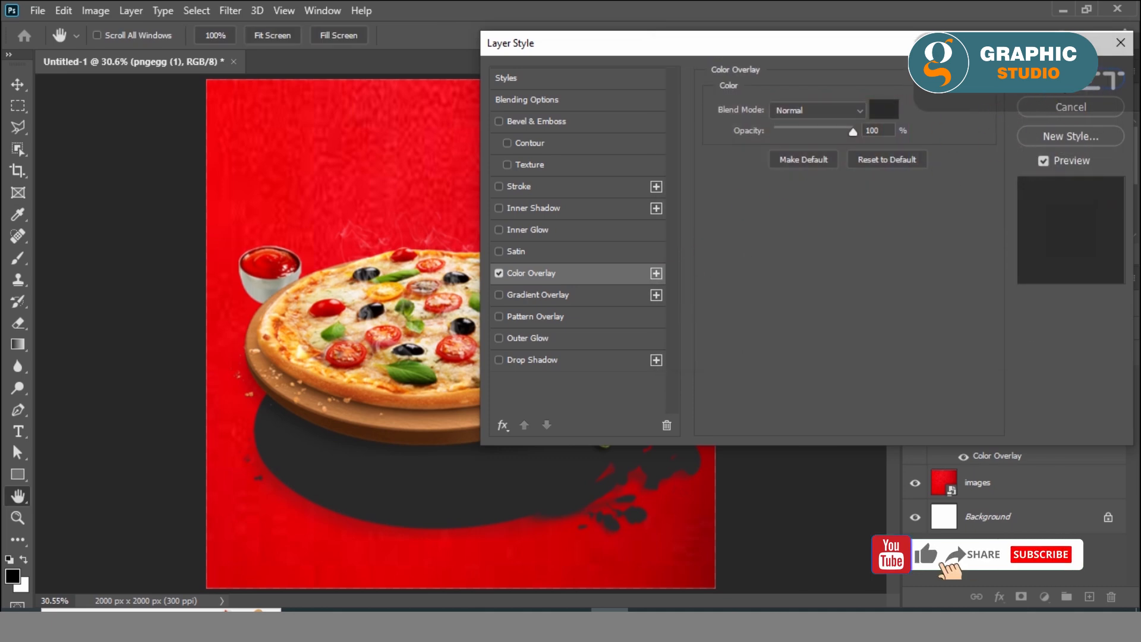
pyautogui.press('Return')
# Soften the dark pizza silhouette into a shadow with a Gaussian Blur of radius 101.4 pixels
pyautogui.click(231, 10)
pyautogui.moveTo(377, 201)
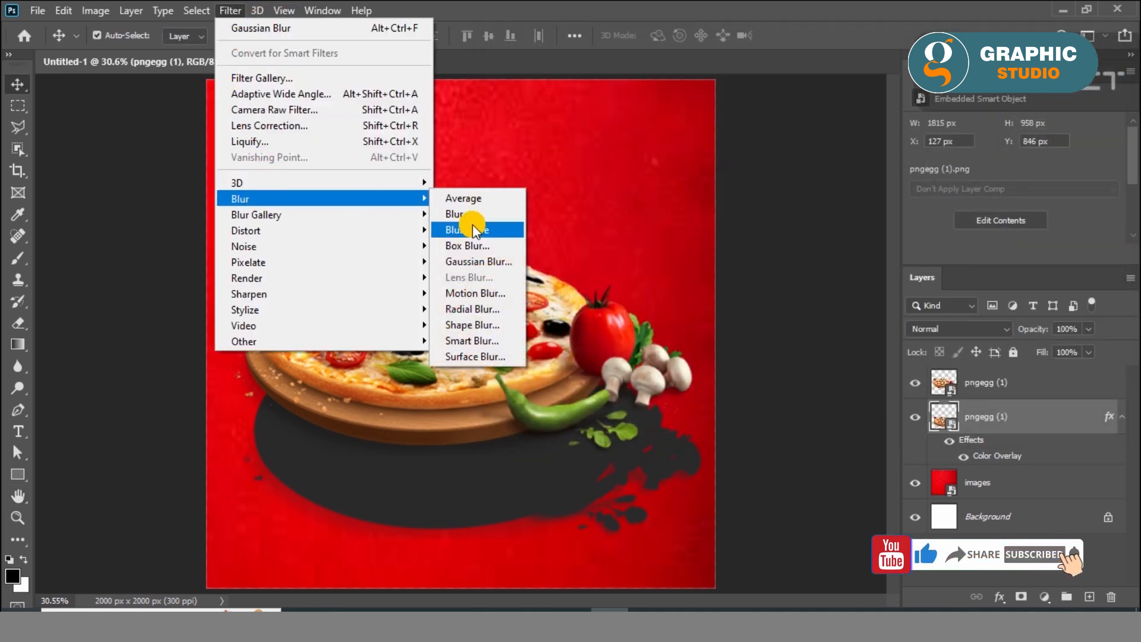
pyautogui.click(479, 261)
pyautogui.moveTo(733, 373); pyautogui.dragTo(750, 376)
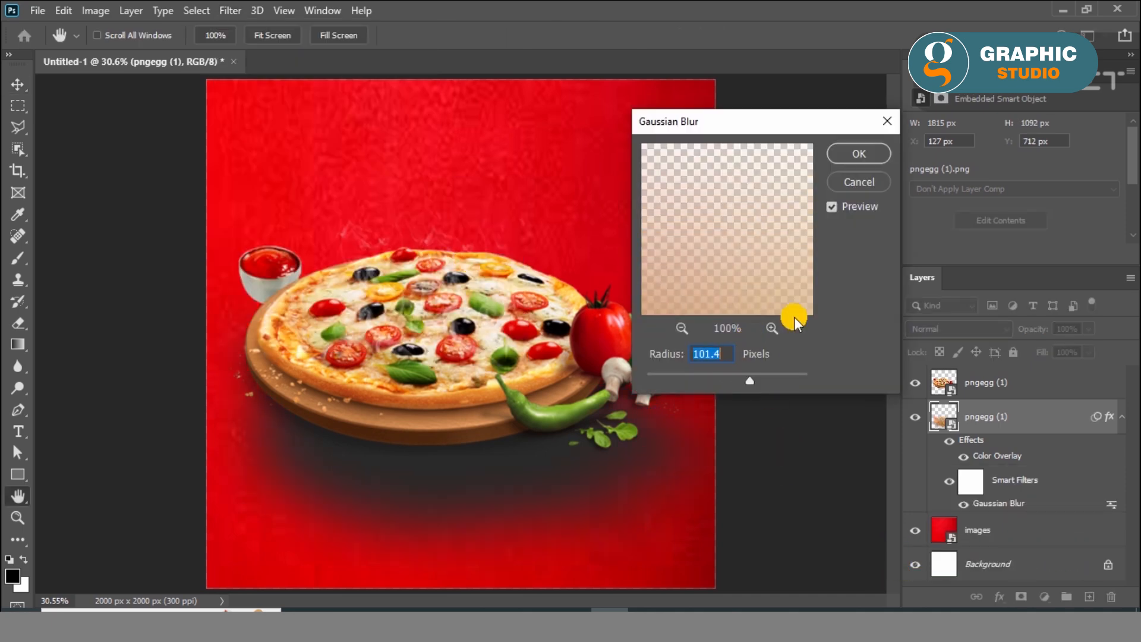
pyautogui.click(865, 155)
pyautogui.press('v')
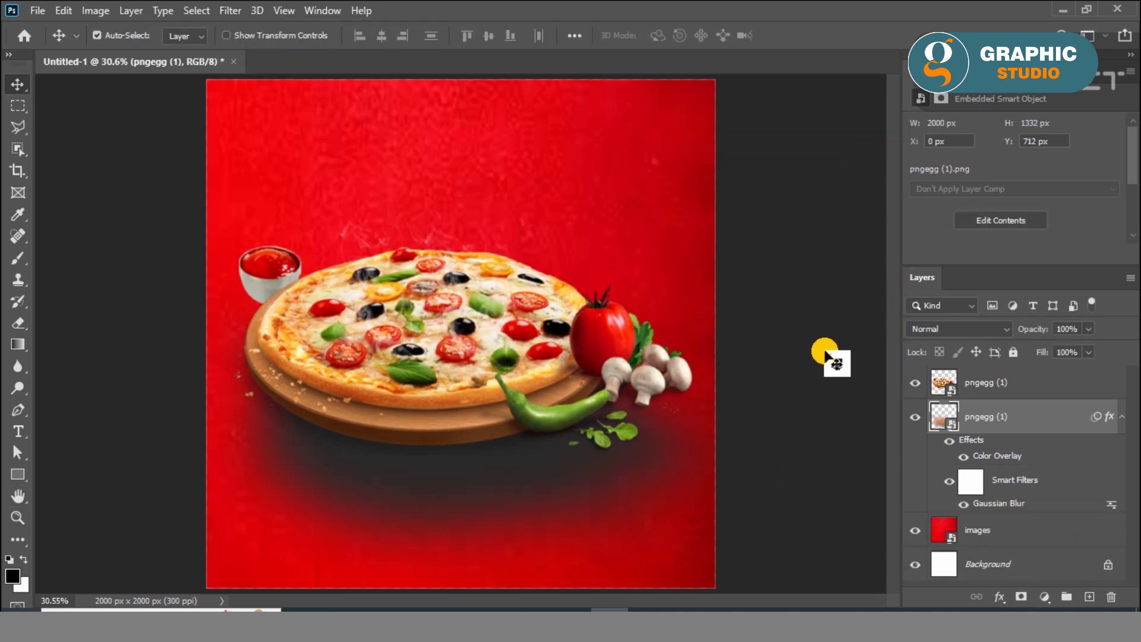
# Align the vertical centres of the pizza and its shadow layer, and nudge the pizza slightly up
pyautogui.keyDown('shift'); pyautogui.click(1029, 384); pyautogui.keyUp('shift')
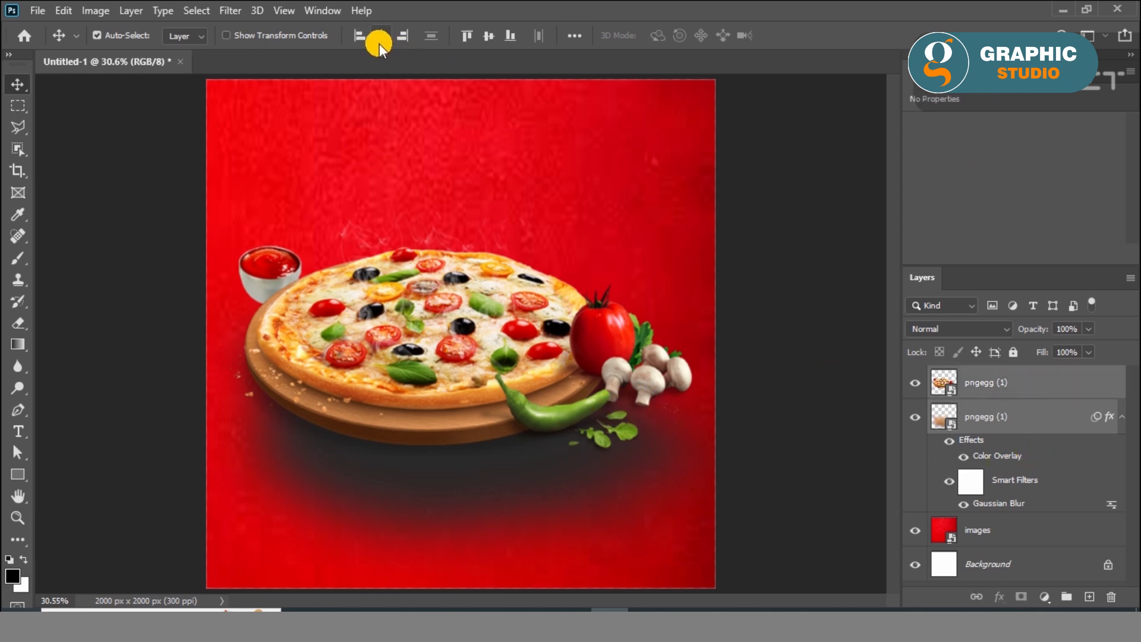
pyautogui.click(488, 35)
pyautogui.click(542, 383)
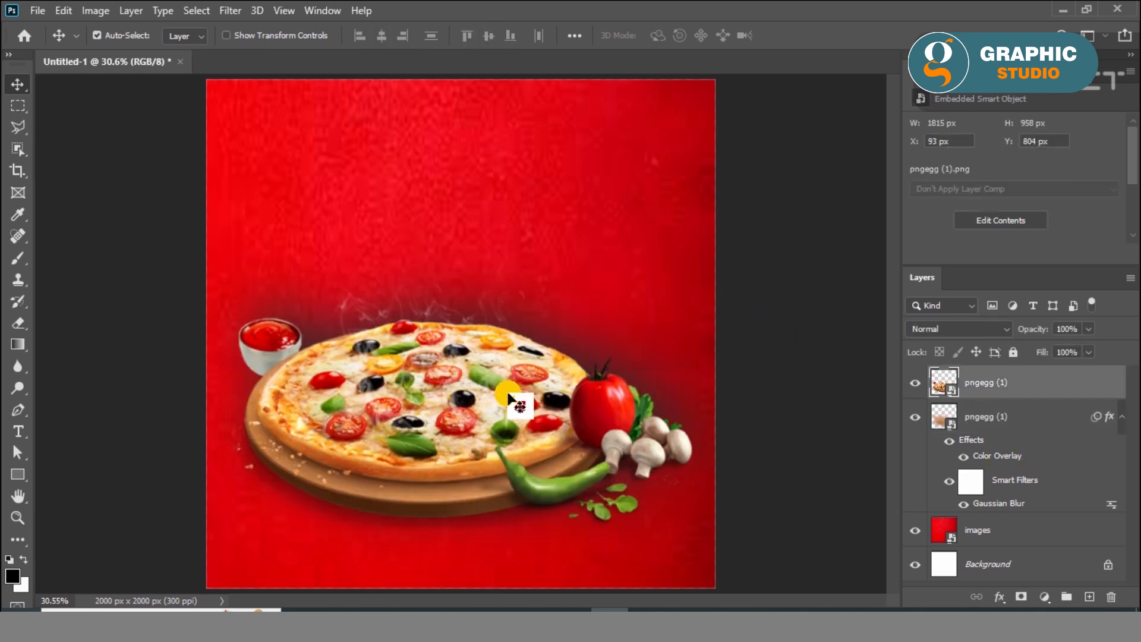
pyautogui.press('Up')
pyautogui.press('Up')
pyautogui.press('Up')
pyautogui.press('Up')
pyautogui.press('Up')
pyautogui.press('Up')
pyautogui.press('Up')
pyautogui.press('Up')
pyautogui.press('Up')
pyautogui.press('Up')
pyautogui.press('Up')
pyautogui.press('Up')
pyautogui.press('Up')
pyautogui.press('Up')
pyautogui.press('Up')
pyautogui.press('Up')
pyautogui.press('Up')
pyautogui.press('Up')
pyautogui.press('Up')
pyautogui.press('Up')
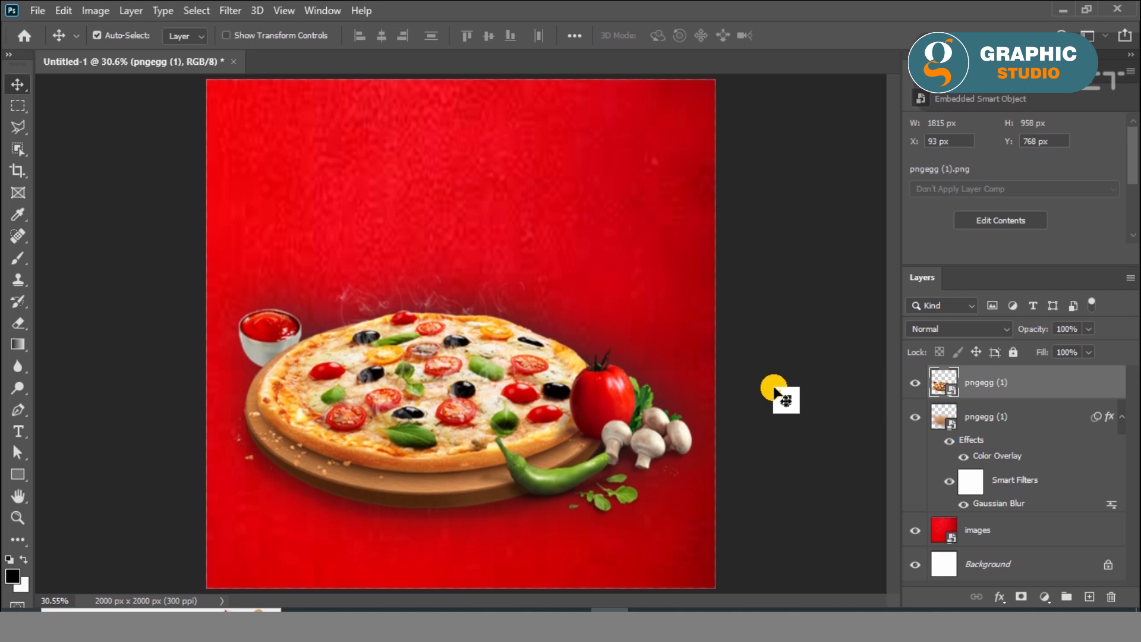
# Shift the pizza board slightly down and to the right over its shadow
pyautogui.click(774, 388)
pyautogui.moveTo(439, 399); pyautogui.dragTo(466, 427)
pyautogui.keyDown('ctrl'); pyautogui.click(1047, 424); pyautogui.keyUp('ctrl')
pyautogui.click(800, 385)
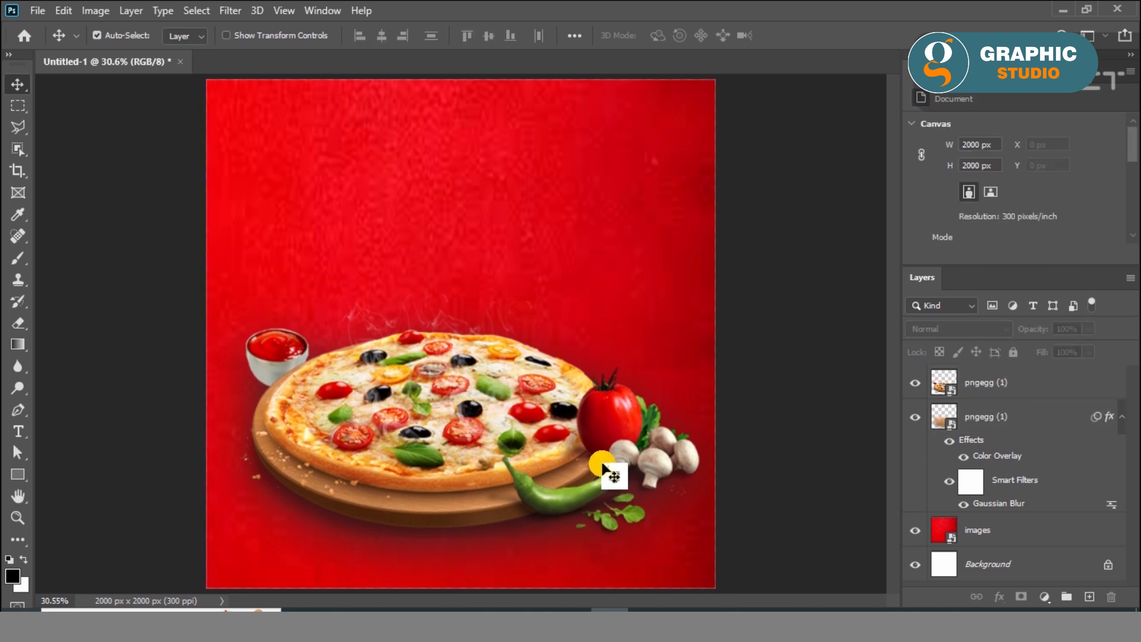
# Place the slice image pngegg (2), shrunk, above the pizza's right side and copy it to the canvas's lower-left corner
pyautogui.click(381, 611)
pyautogui.moveTo(291, 160); pyautogui.dragTo(497, 288)
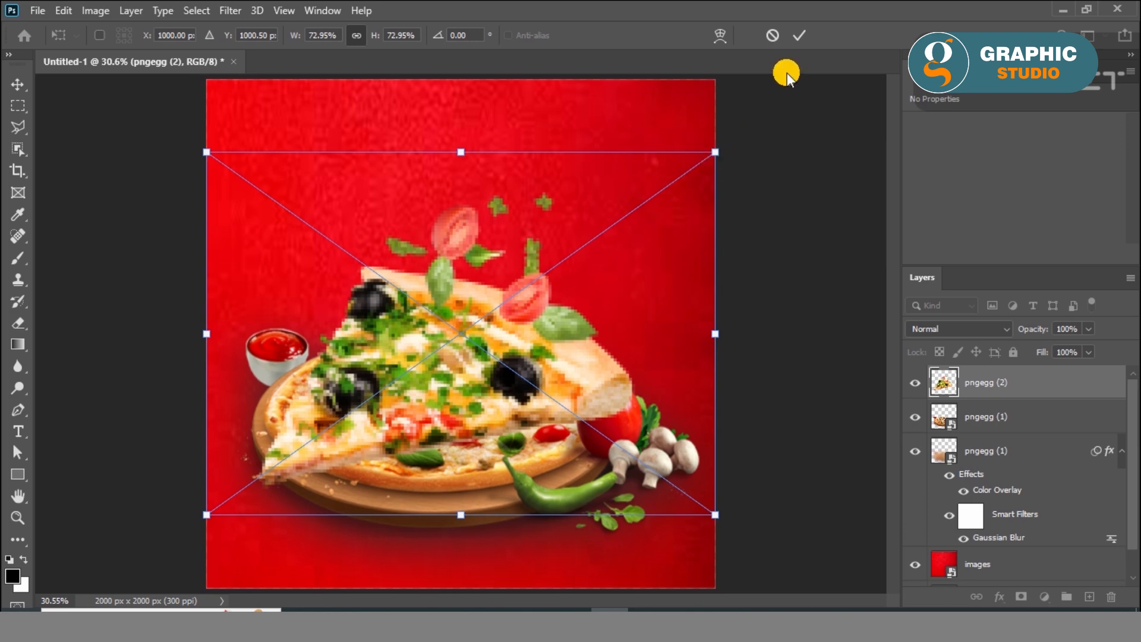
pyautogui.moveTo(715, 152); pyautogui.dragTo(344, 410)
pyautogui.moveTo(277, 456); pyautogui.dragTo(603, 257)
pyautogui.click(794, 39)
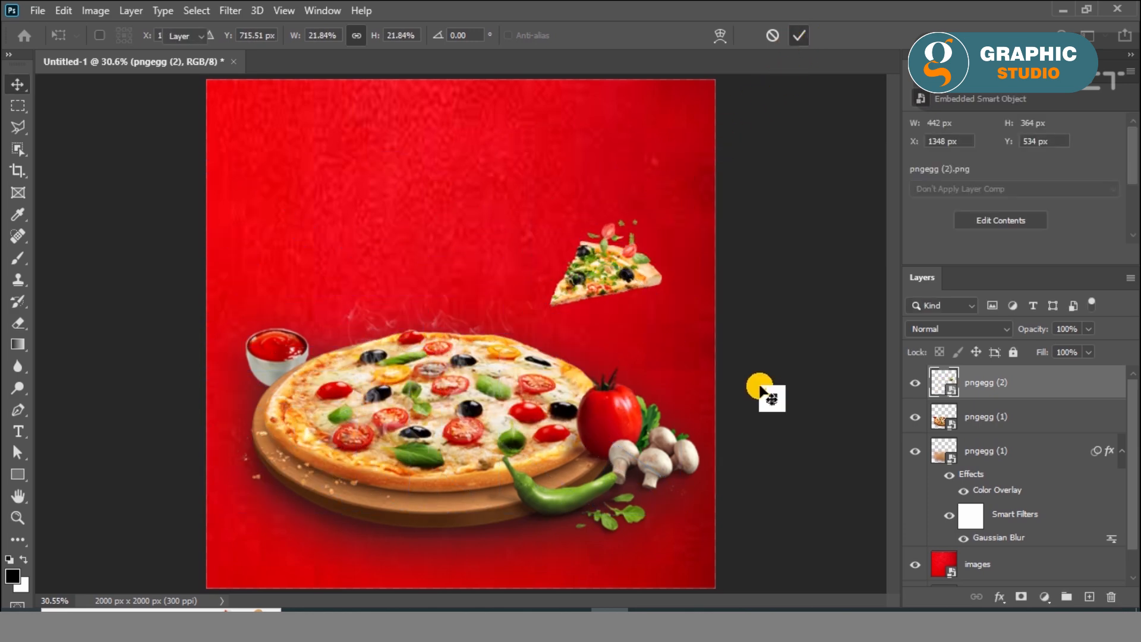
pyautogui.moveTo(607, 293); pyautogui.dragTo(254, 584)
# Apply a Spin Radial Blur with amount 9 to the right-hand slice and copy it to the canvas's lower-right corner
pyautogui.click(632, 265)
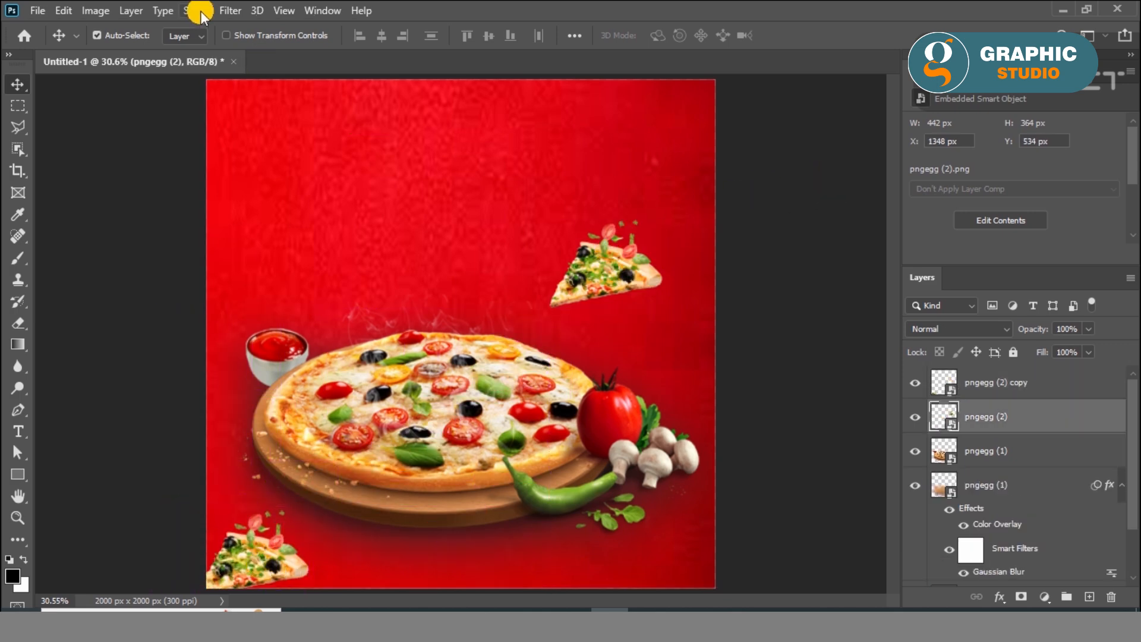
pyautogui.click(223, 12)
pyautogui.moveTo(315, 196)
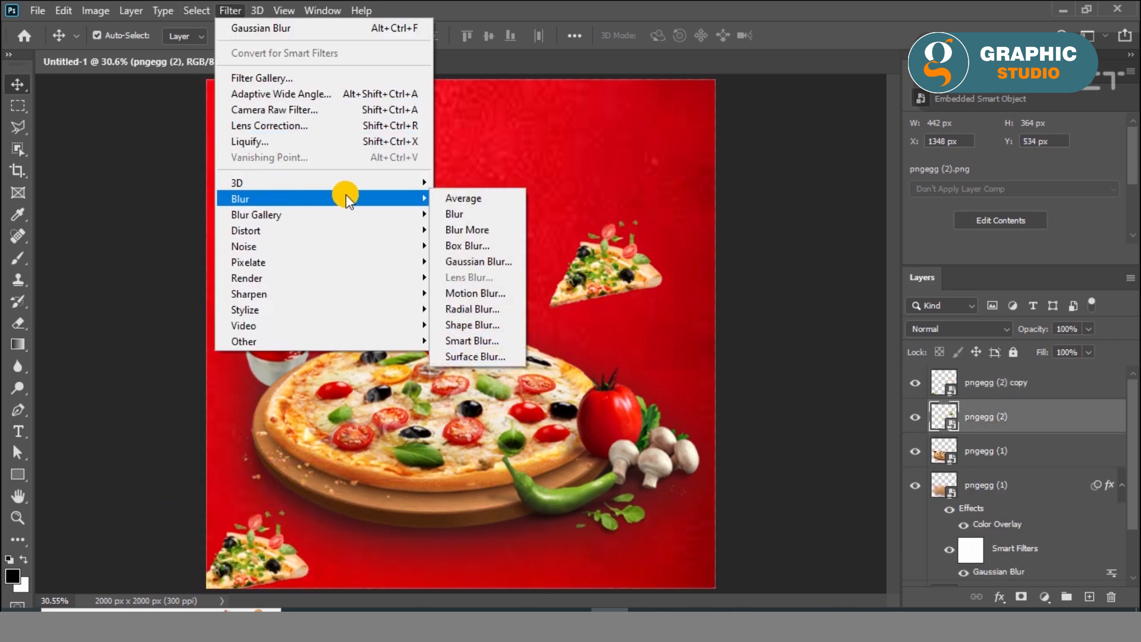
pyautogui.click(493, 309)
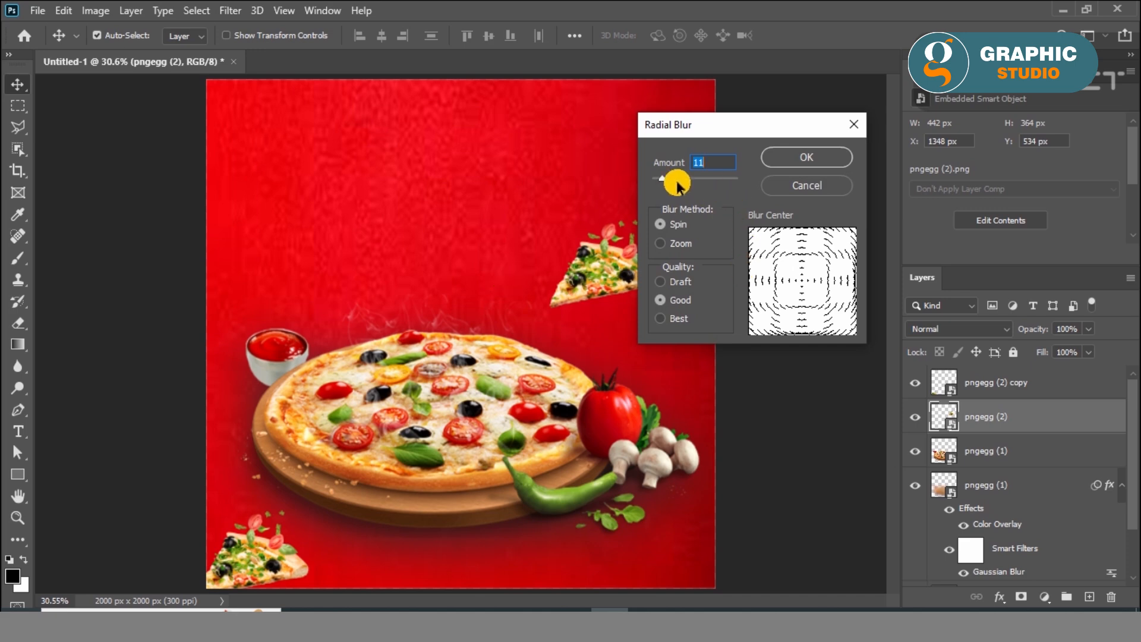
pyautogui.write('9')
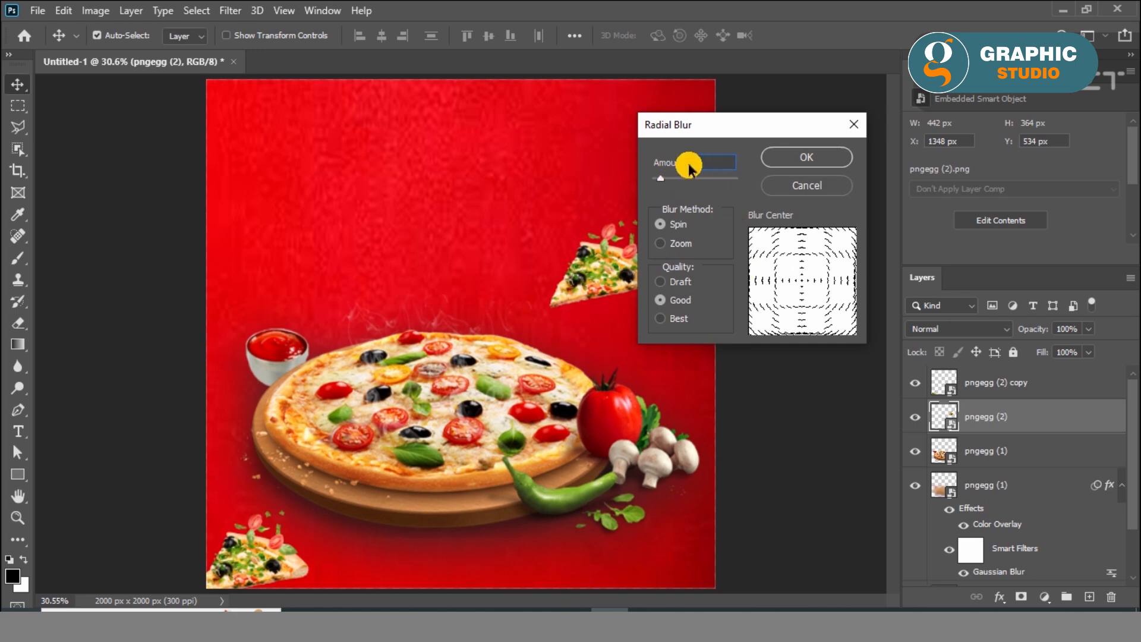
pyautogui.click(798, 168)
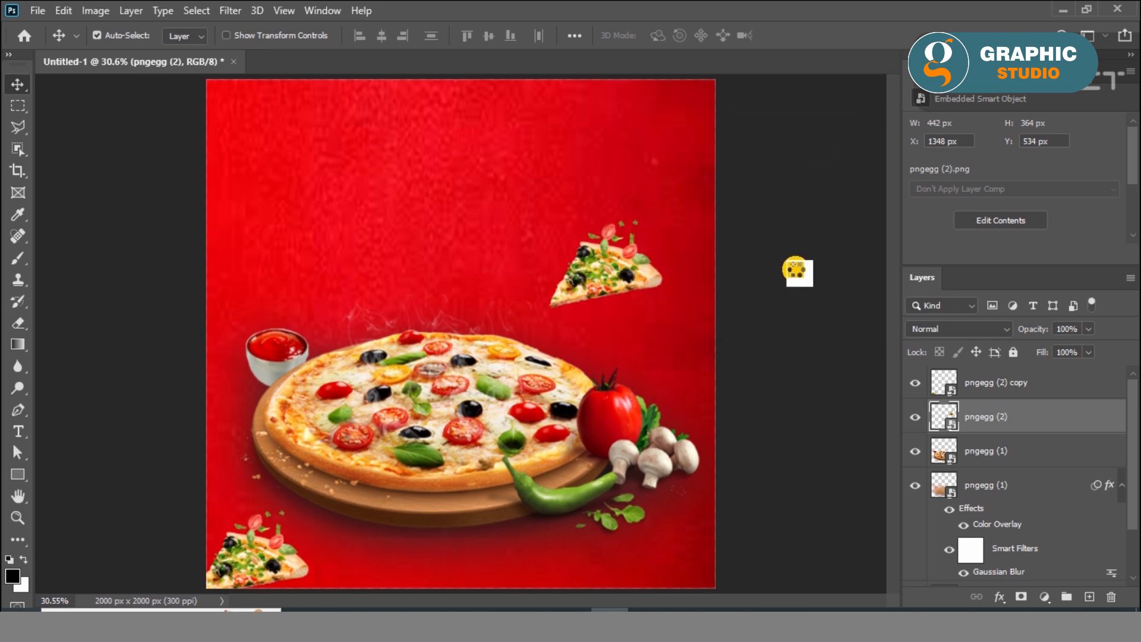
pyautogui.moveTo(633, 294); pyautogui.dragTo(716, 562)
# Blur the slice in the lower-left corner with a Gaussian Blur of radius 6.2 pixels
pyautogui.click(293, 561)
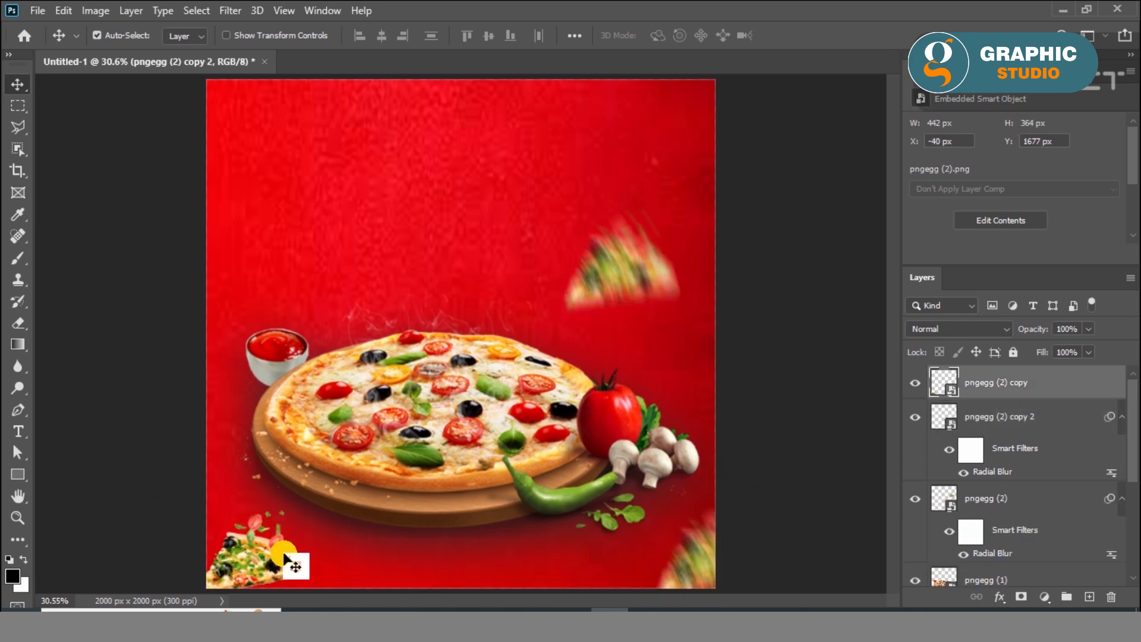
pyautogui.click(205, 11)
pyautogui.moveTo(229, 10)
pyautogui.moveTo(268, 191)
pyautogui.click(497, 261)
pyautogui.moveTo(726, 381); pyautogui.dragTo(700, 377)
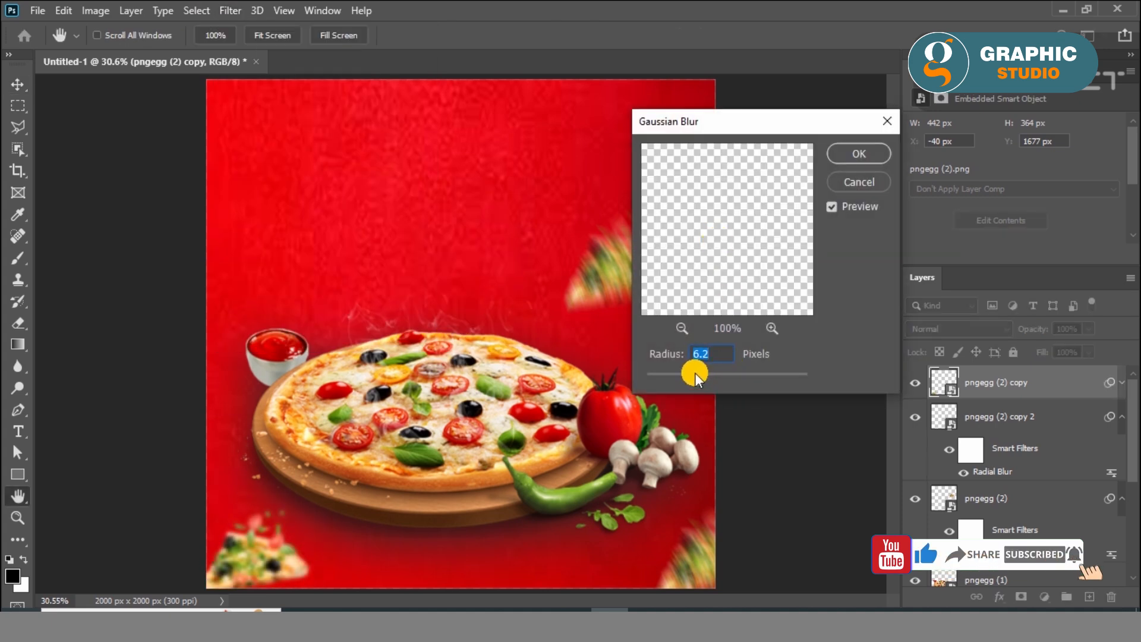
pyautogui.click(873, 150)
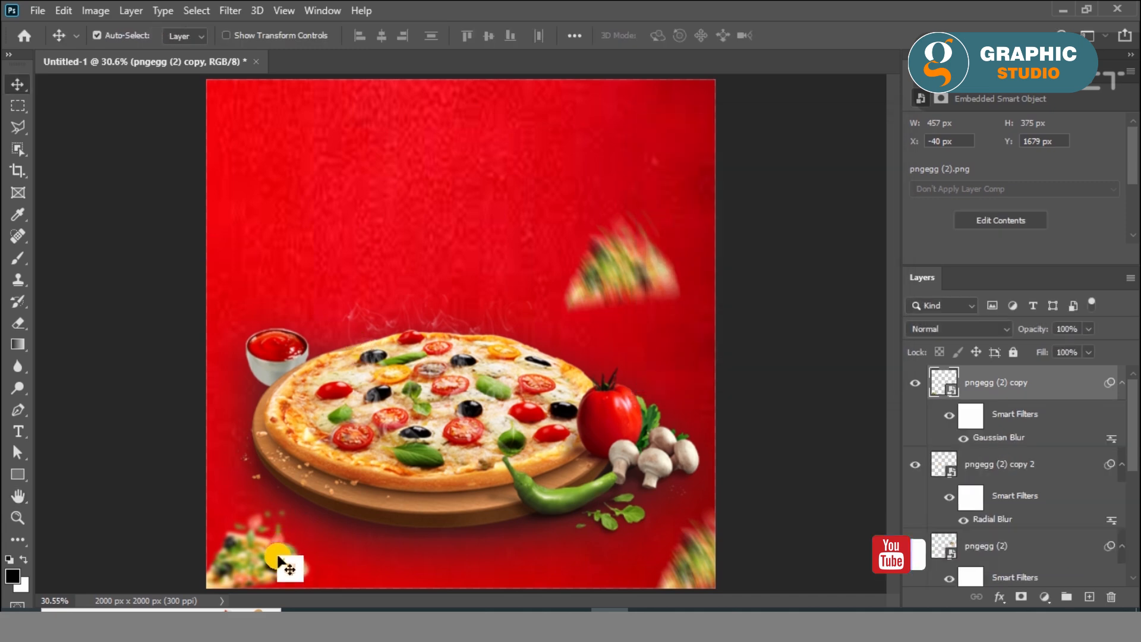
# Copy the radially blurred slice to the canvas's left edge and enlarge it to 30.48%
pyautogui.moveTo(654, 275); pyautogui.dragTo(212, 220)
pyautogui.hotkey('ctrl', 't')
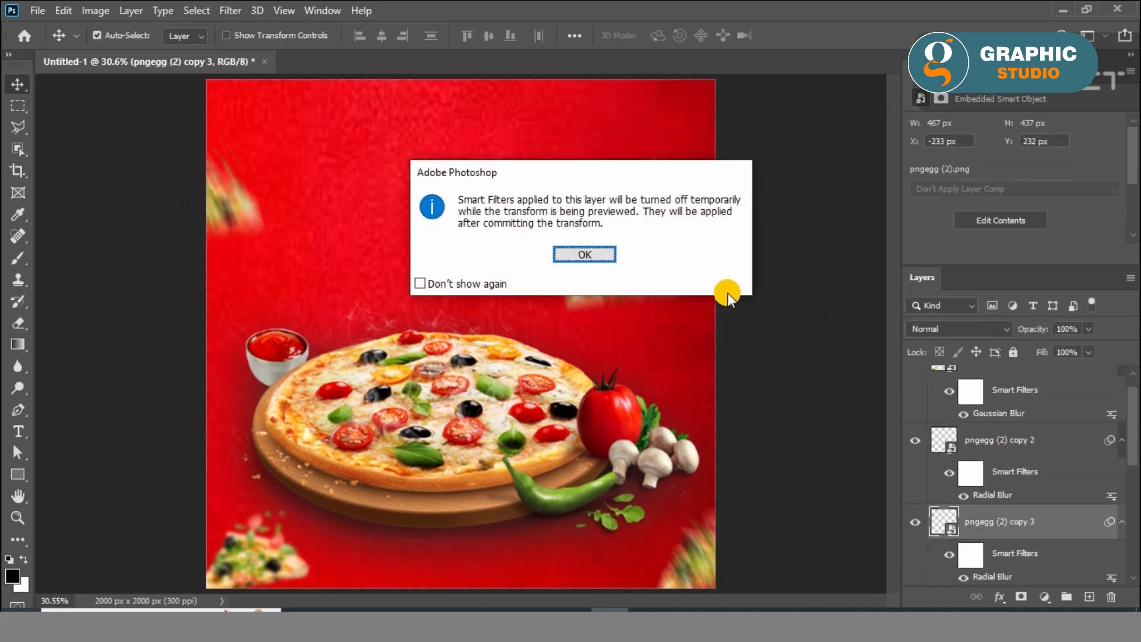
pyautogui.click(599, 253)
pyautogui.moveTo(288, 244); pyautogui.dragTo(337, 301)
pyautogui.press('Return')
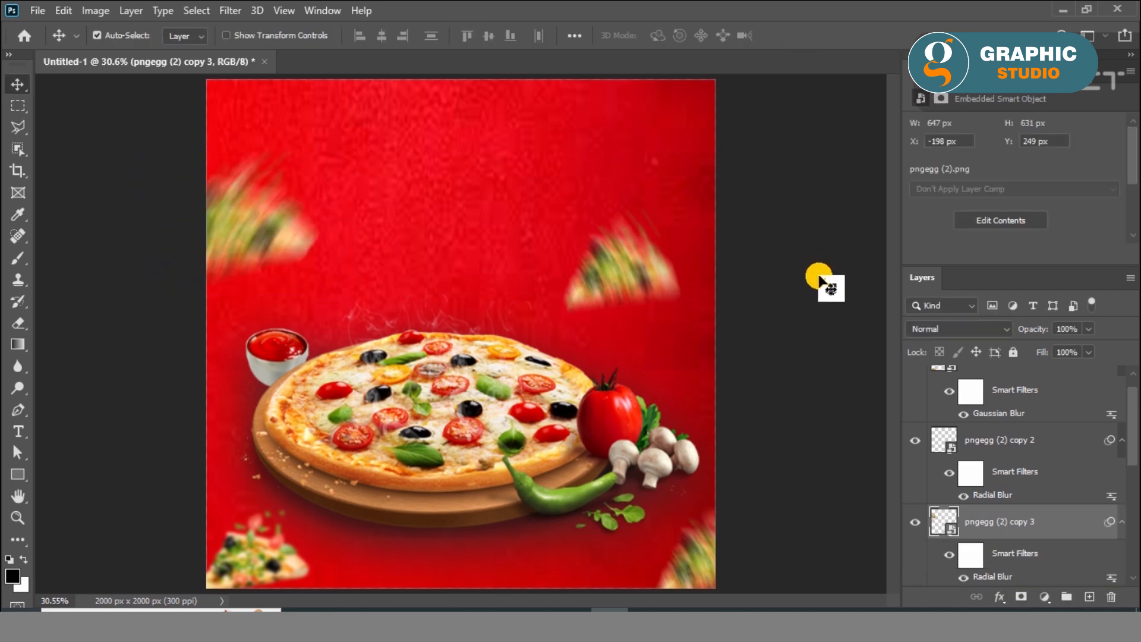
pyautogui.click(819, 267)
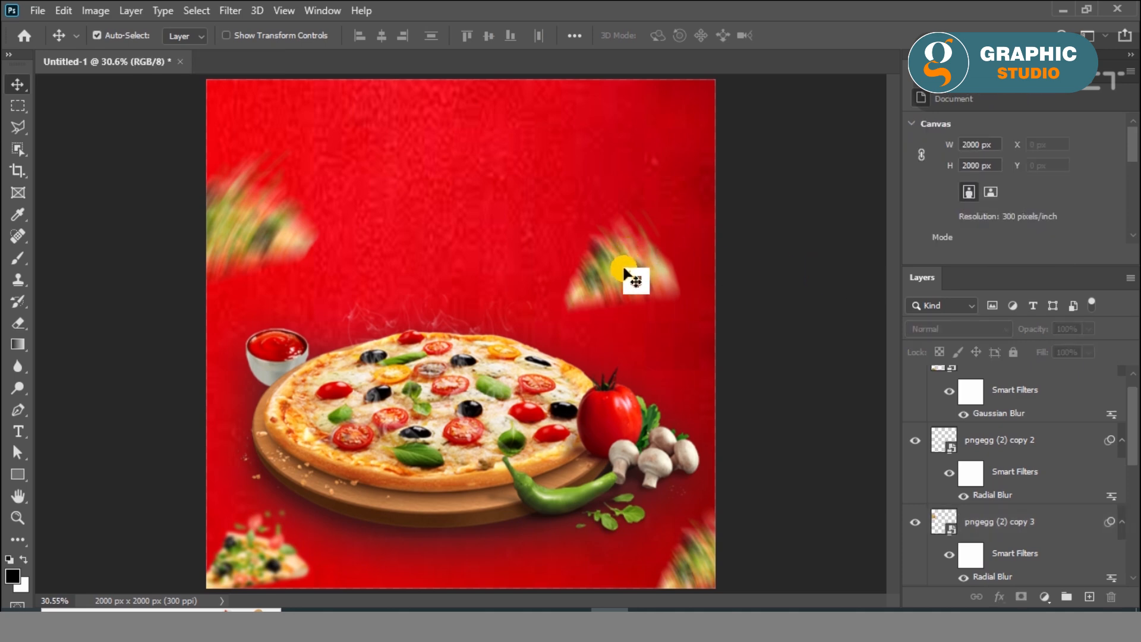
# Move the right-hand blurred slice slightly down and place another blurred slice copy at the canvas's top edge
pyautogui.moveTo(619, 270); pyautogui.dragTo(618, 287)
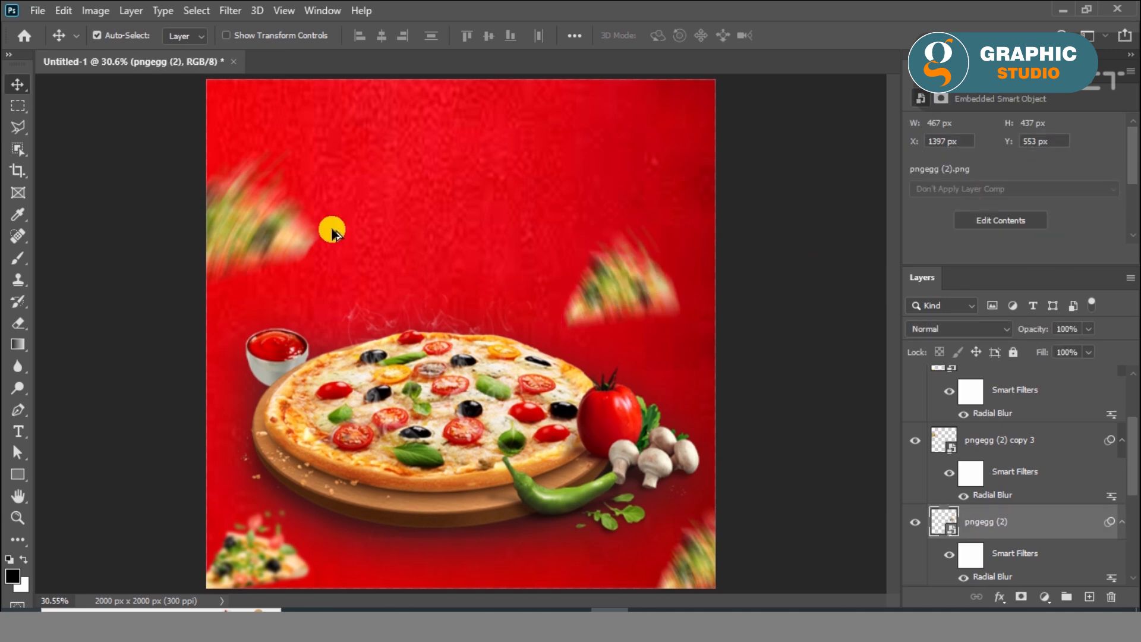
pyautogui.click(581, 83)
pyautogui.click(810, 249)
pyautogui.moveTo(226, 241); pyautogui.dragTo(520, 84)
pyautogui.click(756, 274)
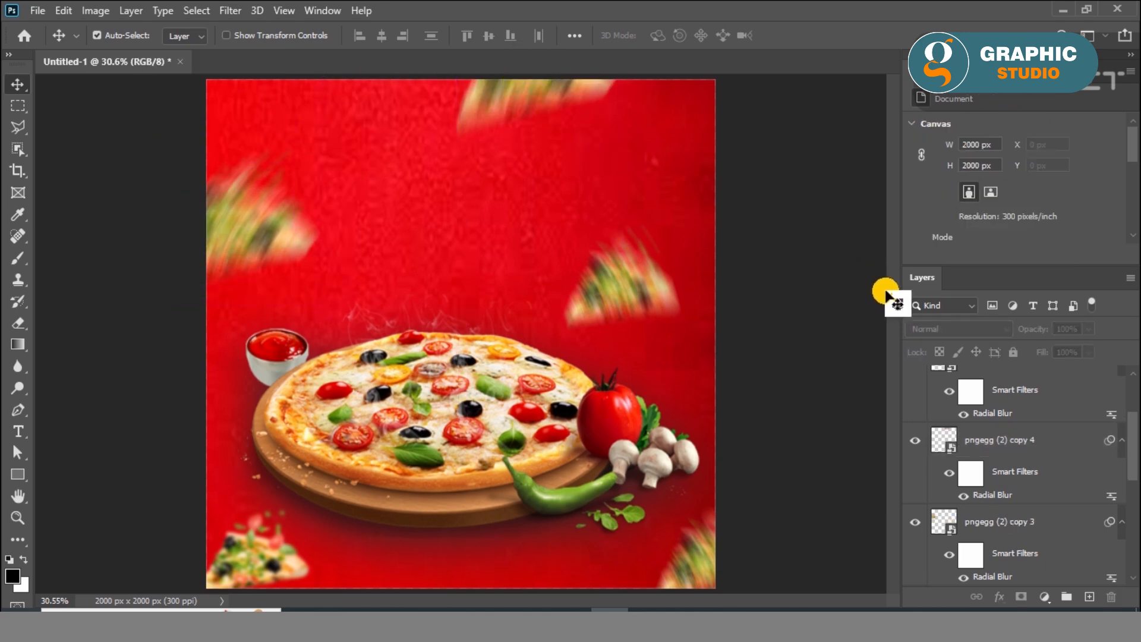
pyautogui.click(226, 267)
pyautogui.click(129, 245)
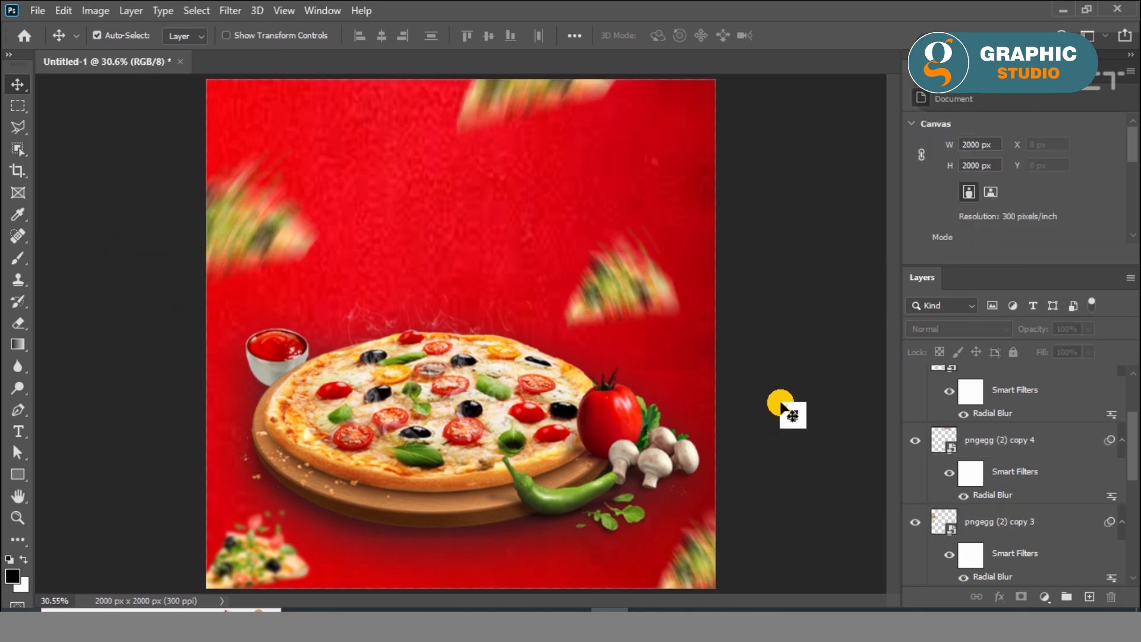
# Add the white text line "SUPER DELICIOUS PIZZA" in Franklin M54 Regular at 12 pt above the pizza
pyautogui.scroll(1, 387, 162)
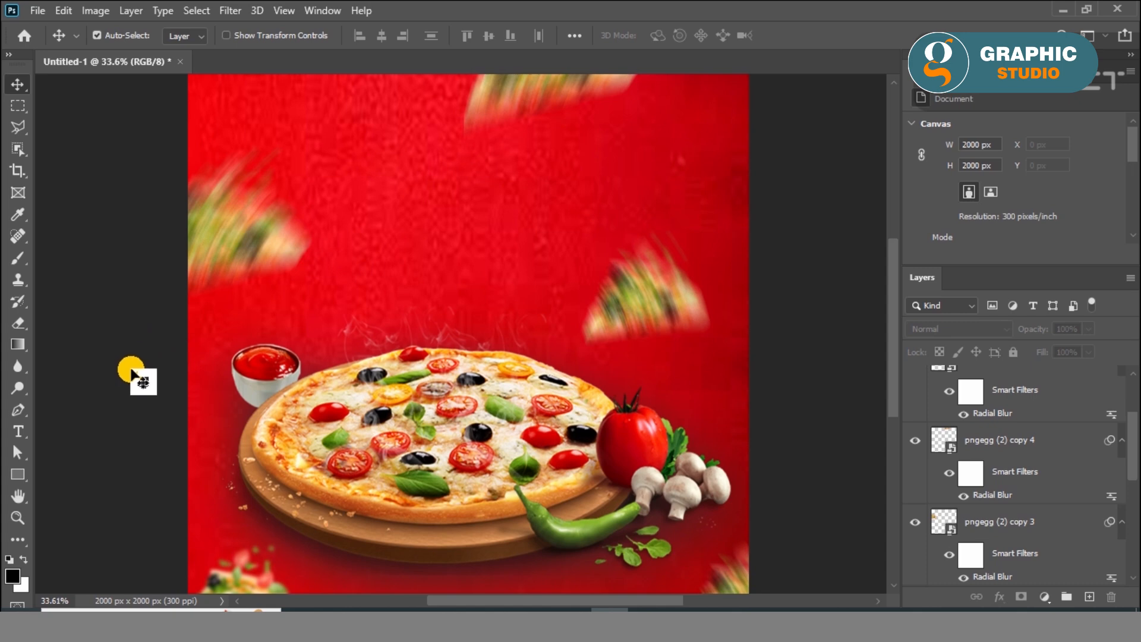
pyautogui.click(18, 431)
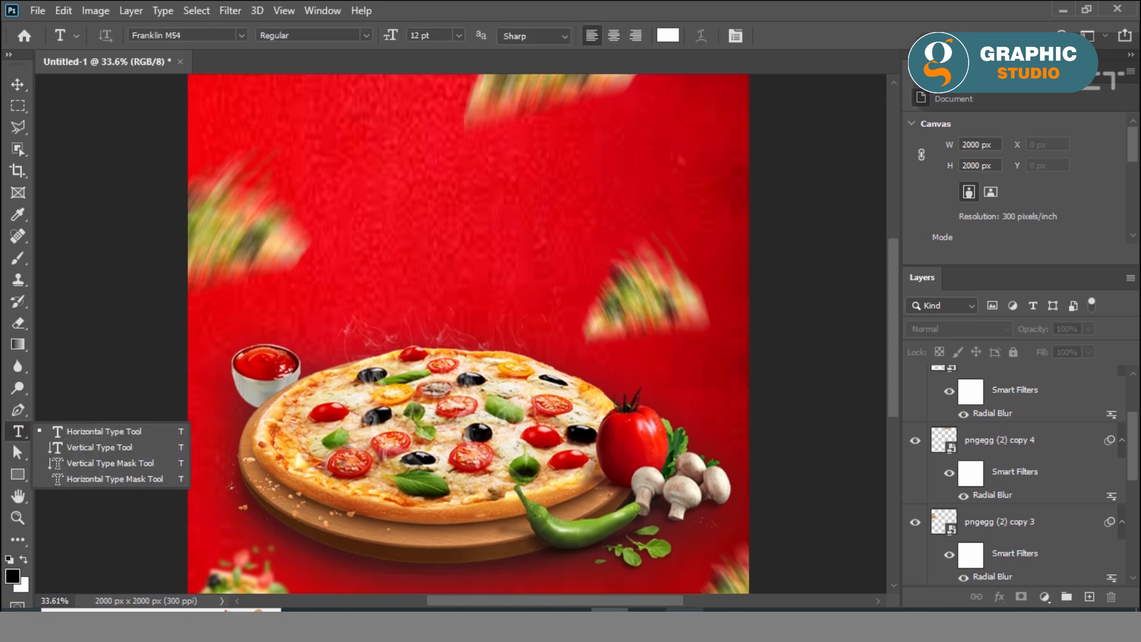
pyautogui.click(770, 449)
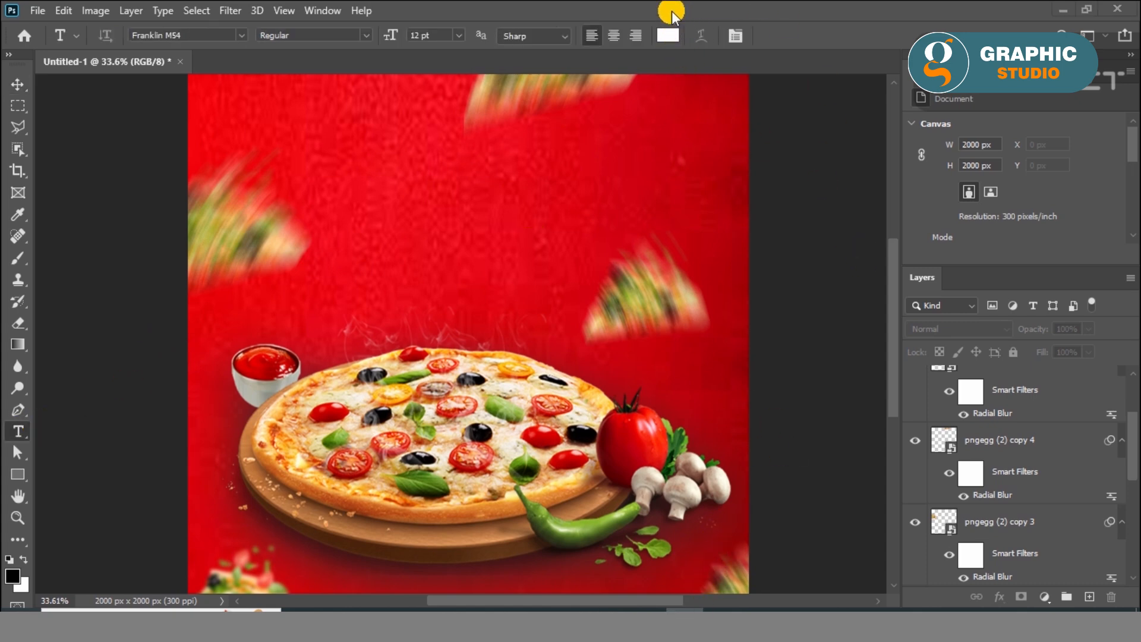
pyautogui.click(373, 234)
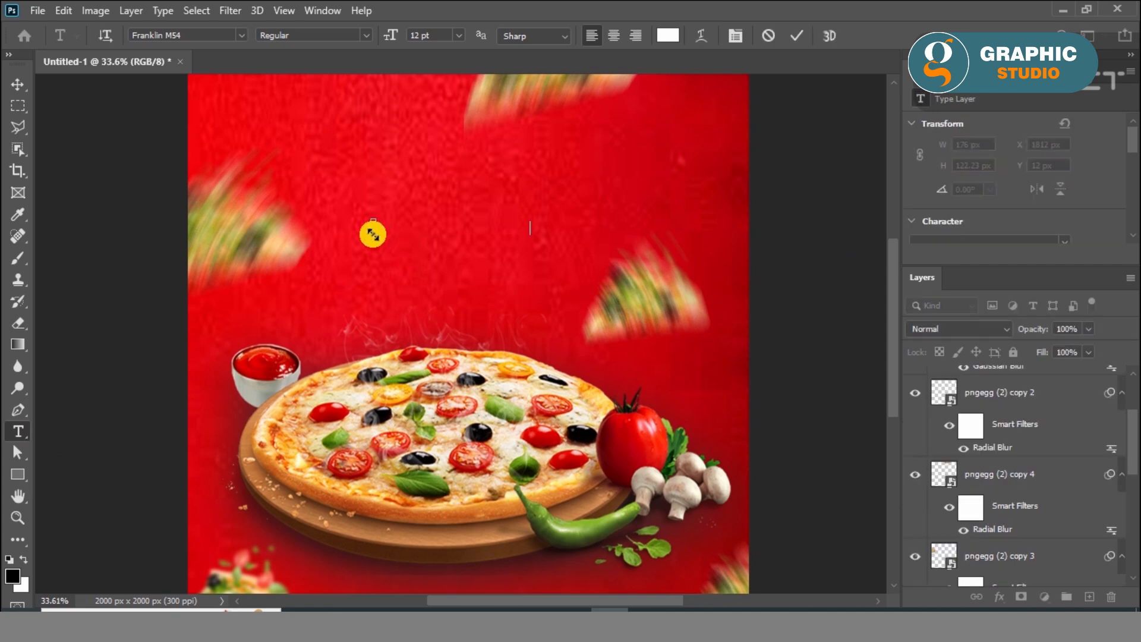
pyautogui.write('SUPER DELICIOUS PIZZA')
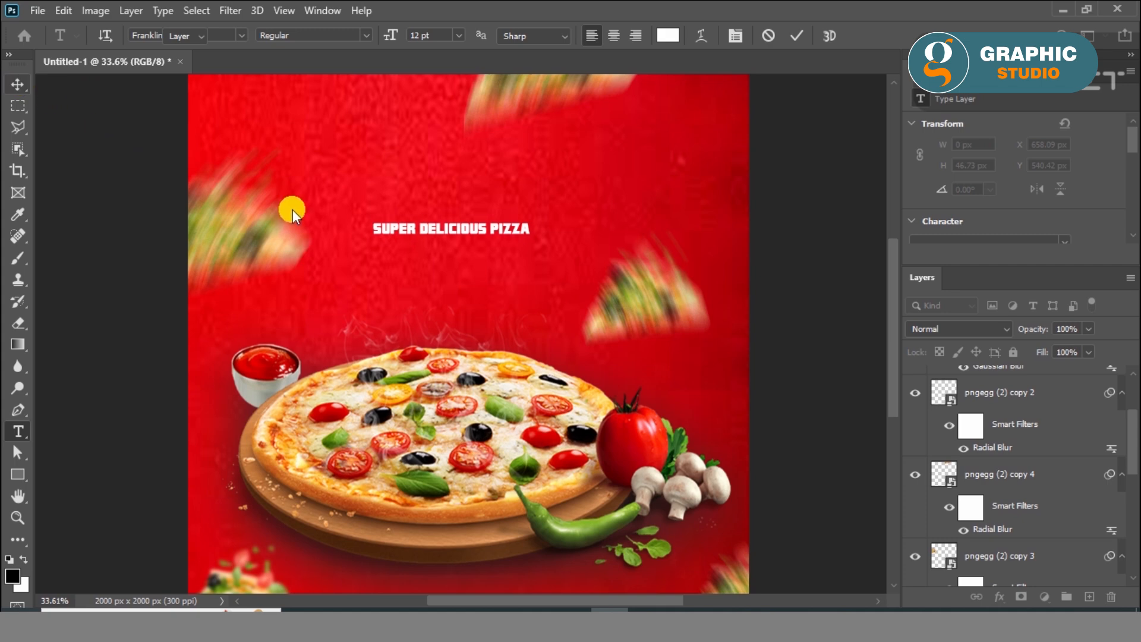
pyautogui.hotkey('ctrl', 'Return')
# Scale the "SUPER DELICIOUS PIZZA" text to 209.96% and move it up into the empty upper area of the poster
pyautogui.hotkey('ctrl', 't')
pyautogui.moveTo(536, 238); pyautogui.dragTo(698, 343)
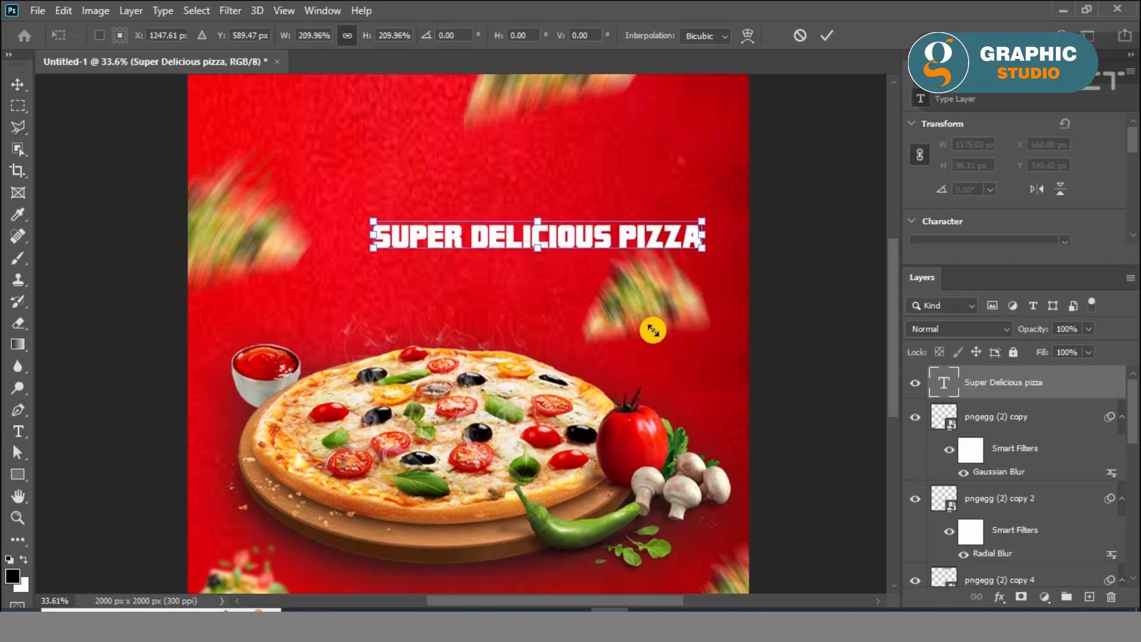
pyautogui.moveTo(586, 248); pyautogui.dragTo(576, 186)
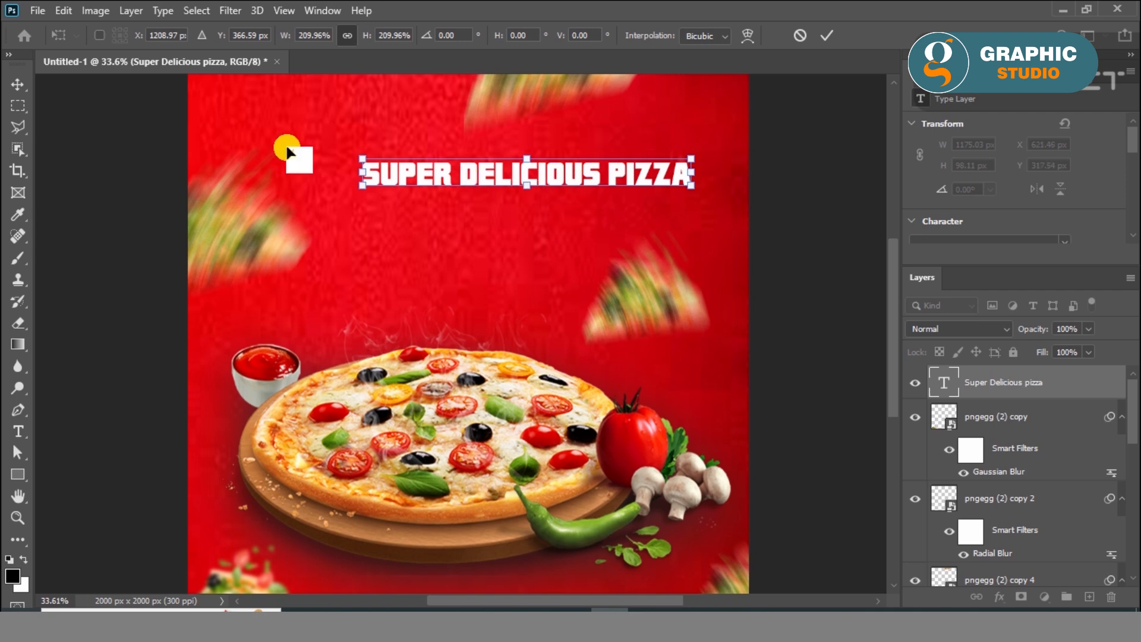
pyautogui.click(20, 88)
# Duplicate the text line directly below the original and shorten the copy to just "PIZZA"
pyautogui.moveTo(597, 186)
pyautogui.mouseDown()
pyautogui.moveTo(599, 215)
pyautogui.moveTo(596, 201)
pyautogui.mouseUp()
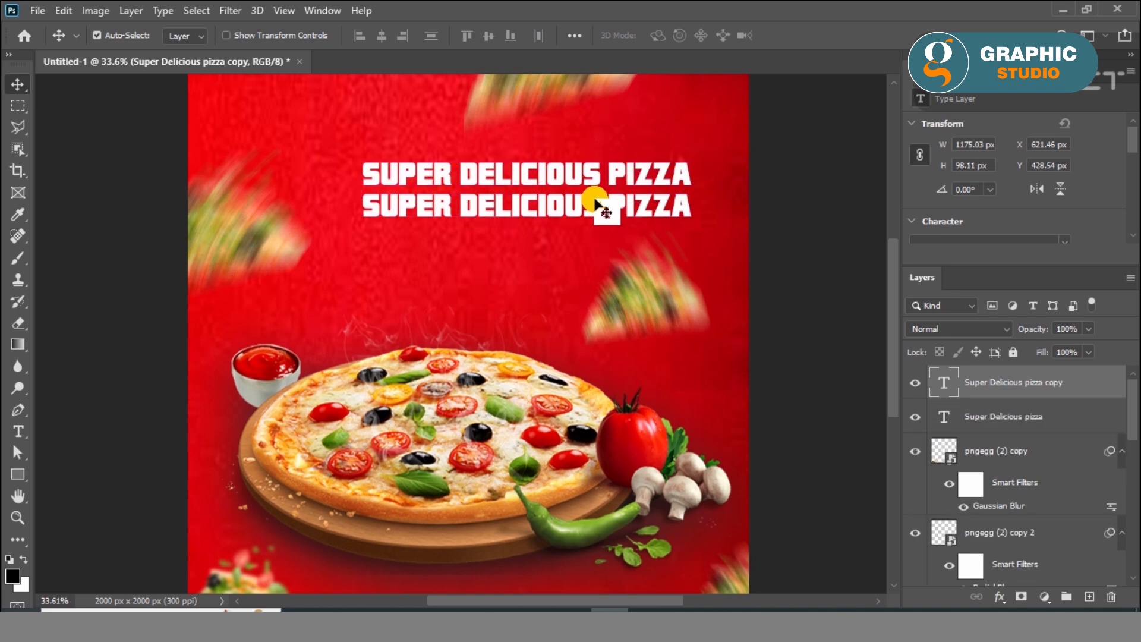
pyautogui.doubleClick(594, 209)
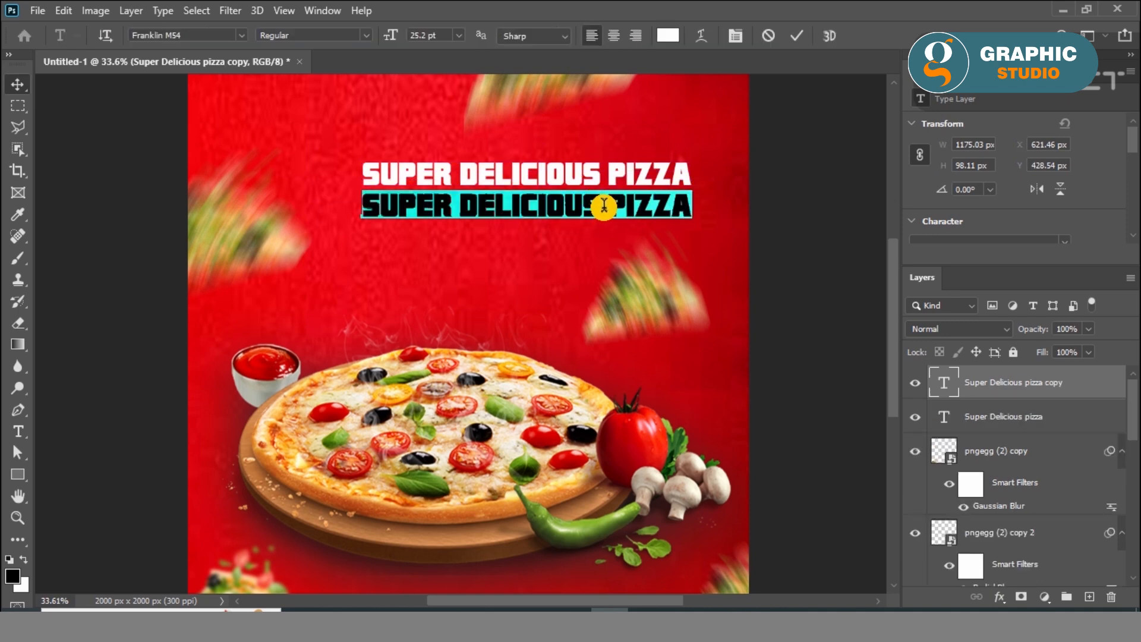
pyautogui.moveTo(605, 205); pyautogui.dragTo(353, 190)
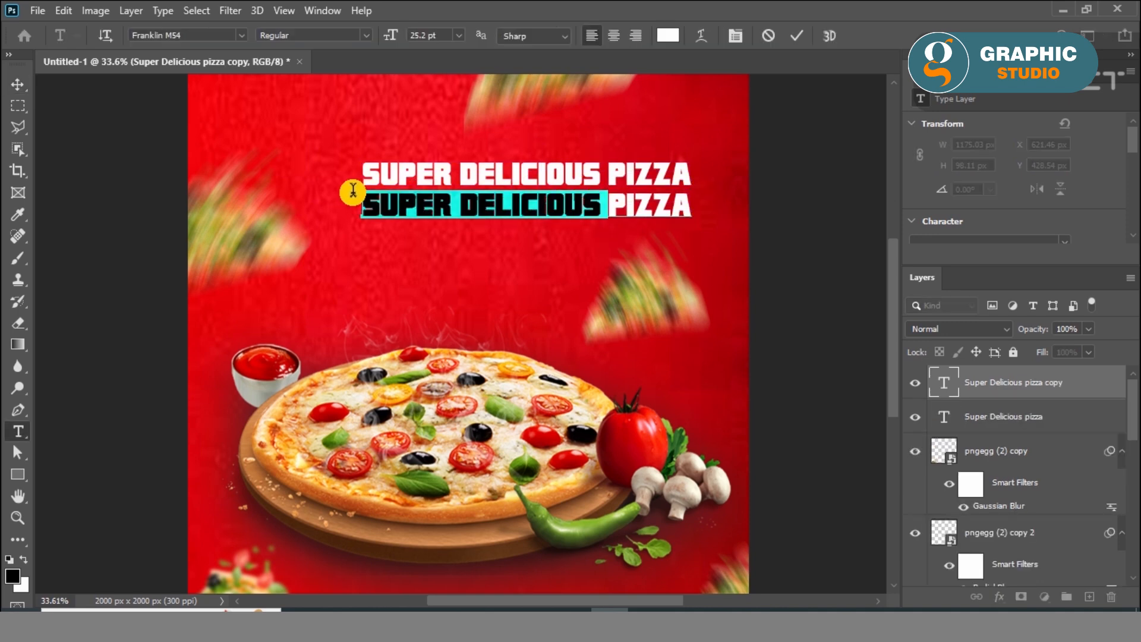
pyautogui.press('BackSpace')
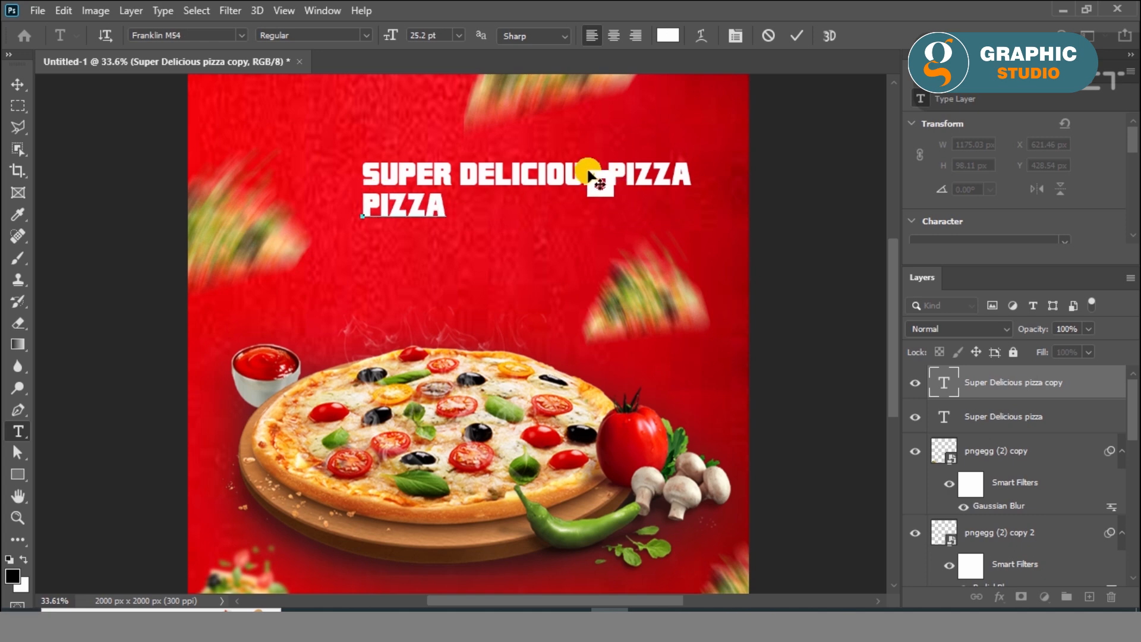
pyautogui.click(21, 83)
# Remove the word "PIZZA" from the upper text line so it reads "SUPER DELICIOUS"
pyautogui.click(602, 176)
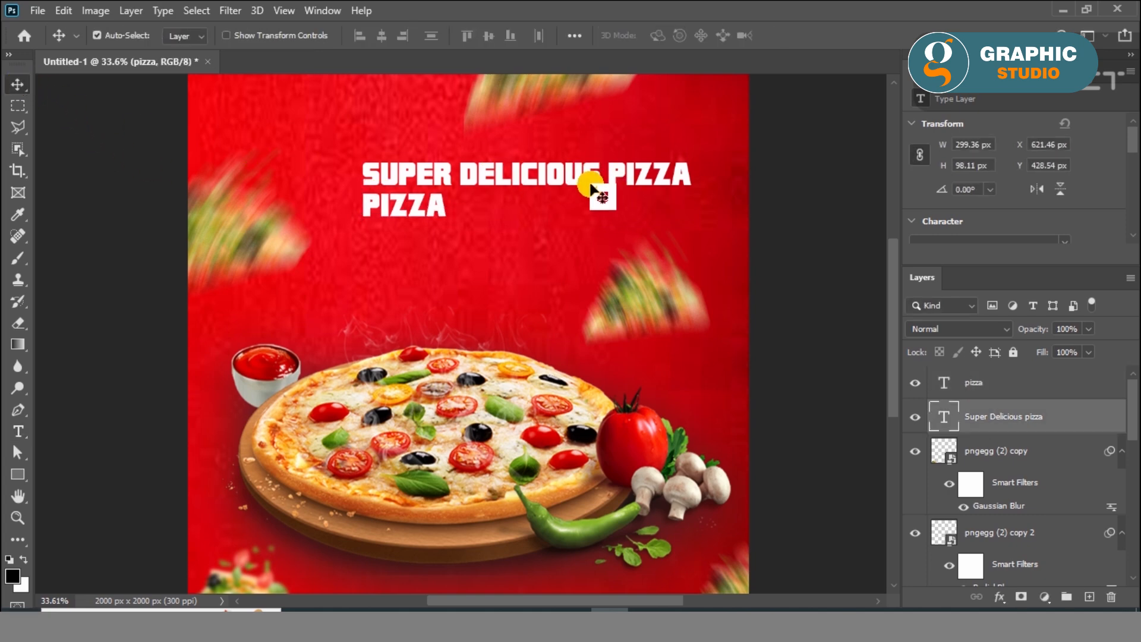
pyautogui.doubleClick(601, 176)
pyautogui.moveTo(601, 176); pyautogui.dragTo(711, 173)
pyautogui.press('BackSpace')
pyautogui.click(17, 85)
# Enlarge the "PIZZA" text to 292.75% to roughly match the width of the line above
pyautogui.click(394, 207)
pyautogui.hotkey('ctrl', 't')
pyautogui.moveTo(442, 224); pyautogui.dragTo(582, 313)
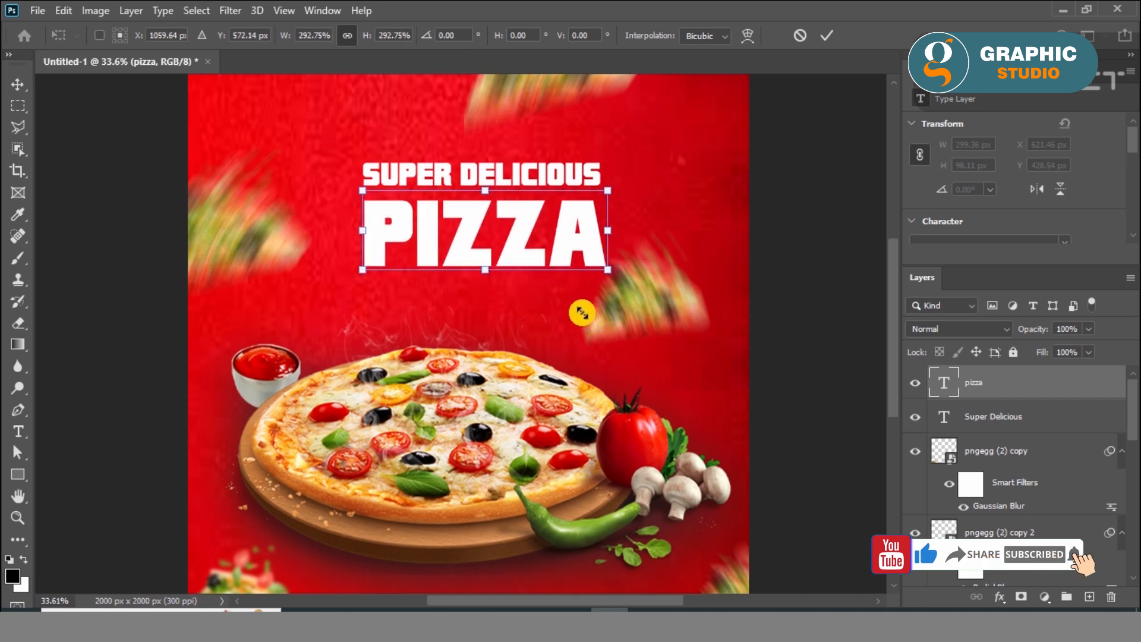
pyautogui.click(21, 78)
# Align the left edges of both text lines and position "SUPER DELICIOUS" with a small gap above "PIZZA"
pyautogui.moveTo(503, 182); pyautogui.dragTo(507, 192)
pyautogui.scroll(5, 351, 191)
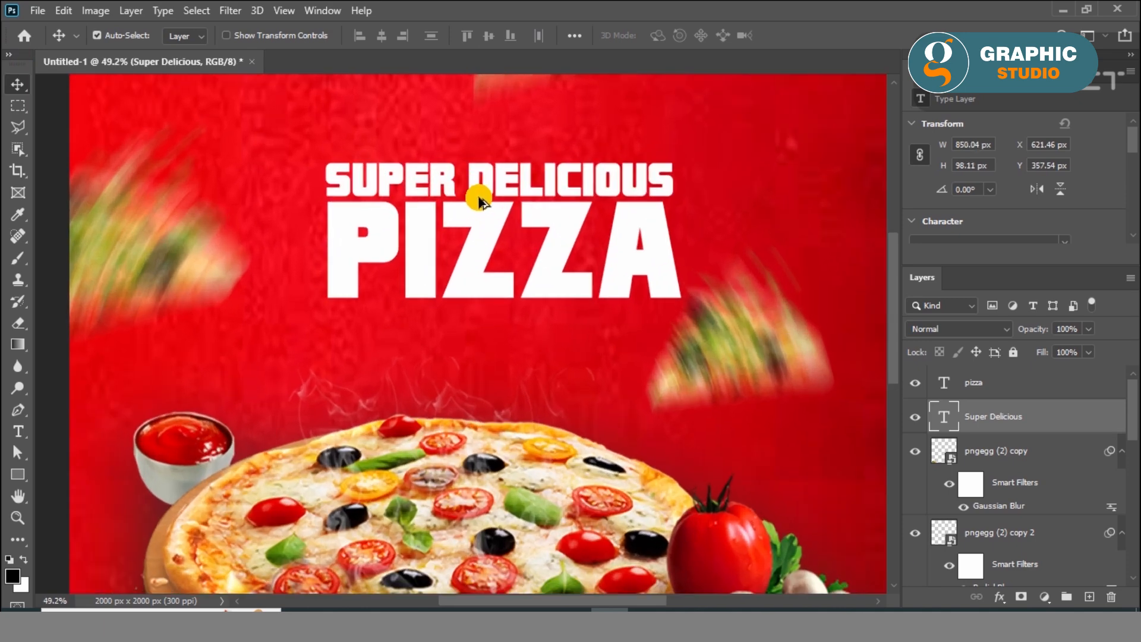
pyautogui.keyDown('shift'); pyautogui.click(352, 244); pyautogui.keyUp('shift')
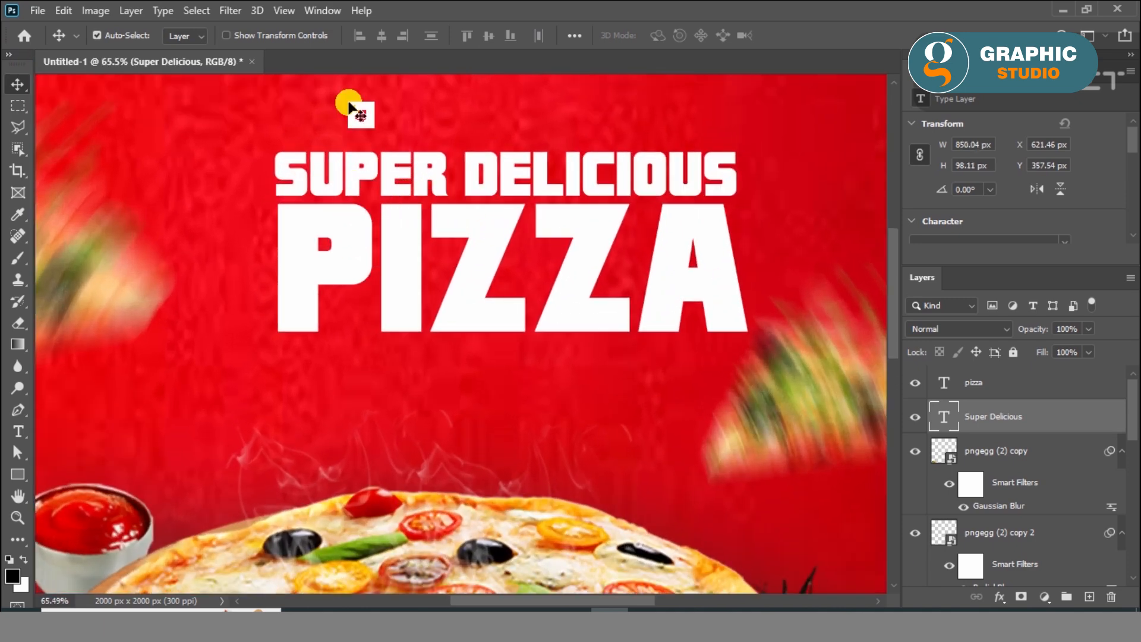
pyautogui.click(359, 37)
pyautogui.click(397, 124)
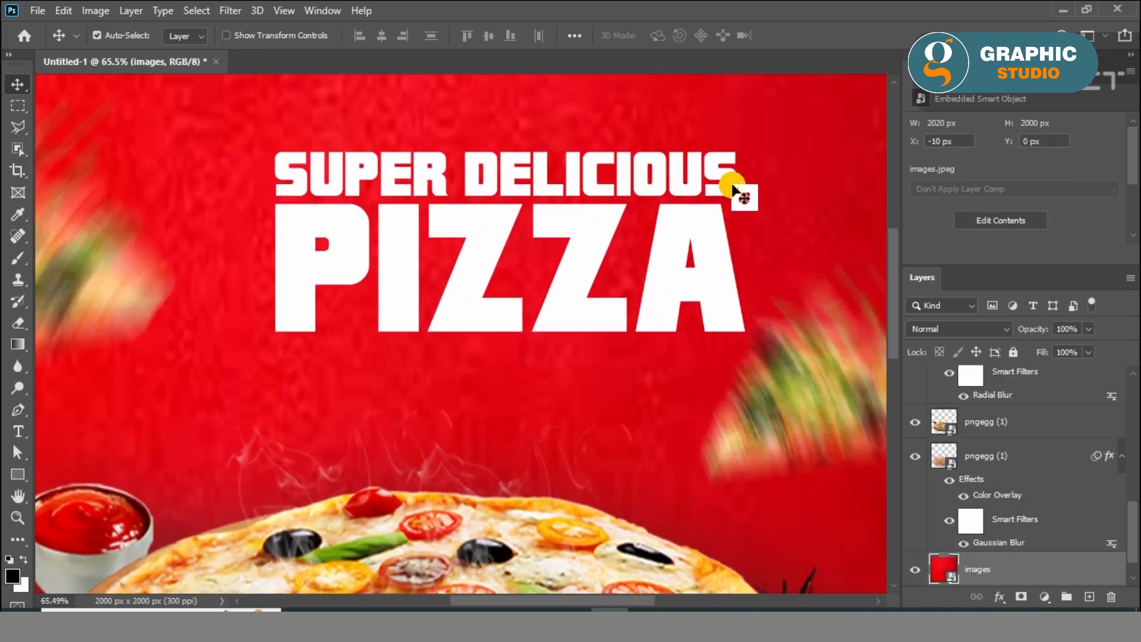
pyautogui.moveTo(736, 189); pyautogui.dragTo(695, 183)
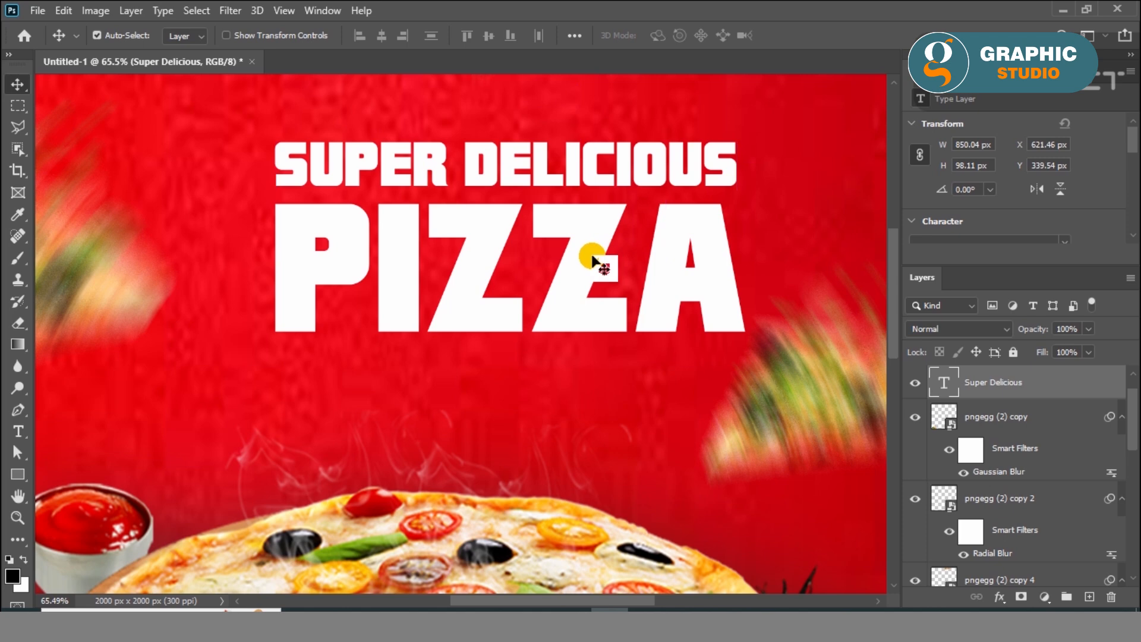
# Add an Inner Bevel to the "PIZZA" text with depth 1000%, size 38 px and soften 0 px
pyautogui.click(594, 255)
pyautogui.click(1002, 597)
pyautogui.click(993, 435)
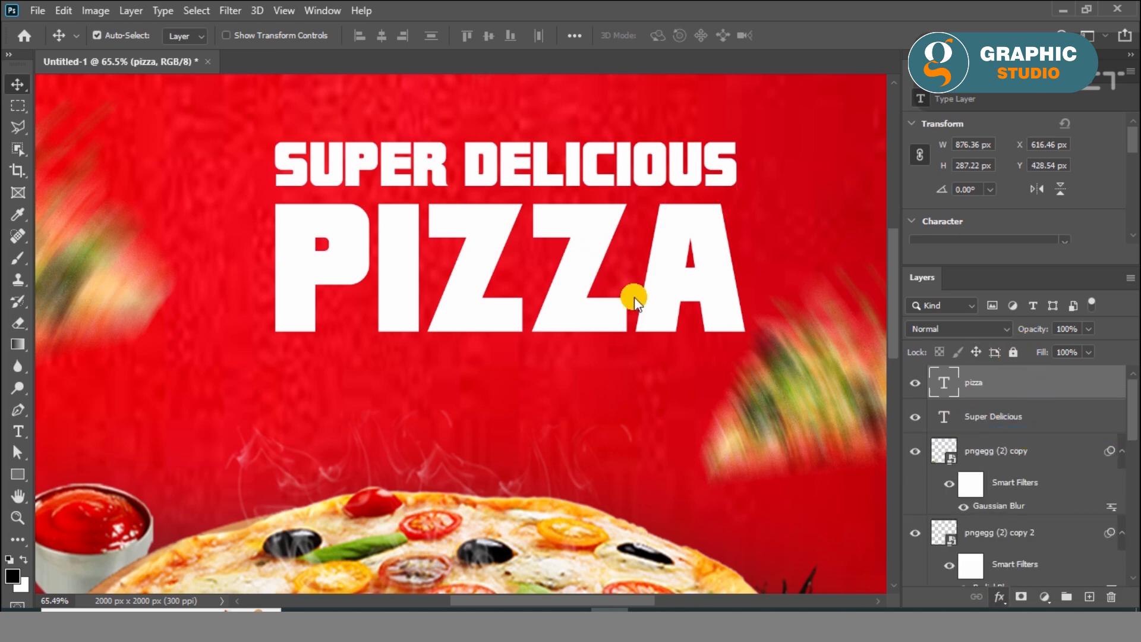
pyautogui.moveTo(382, 411); pyautogui.dragTo(127, 400)
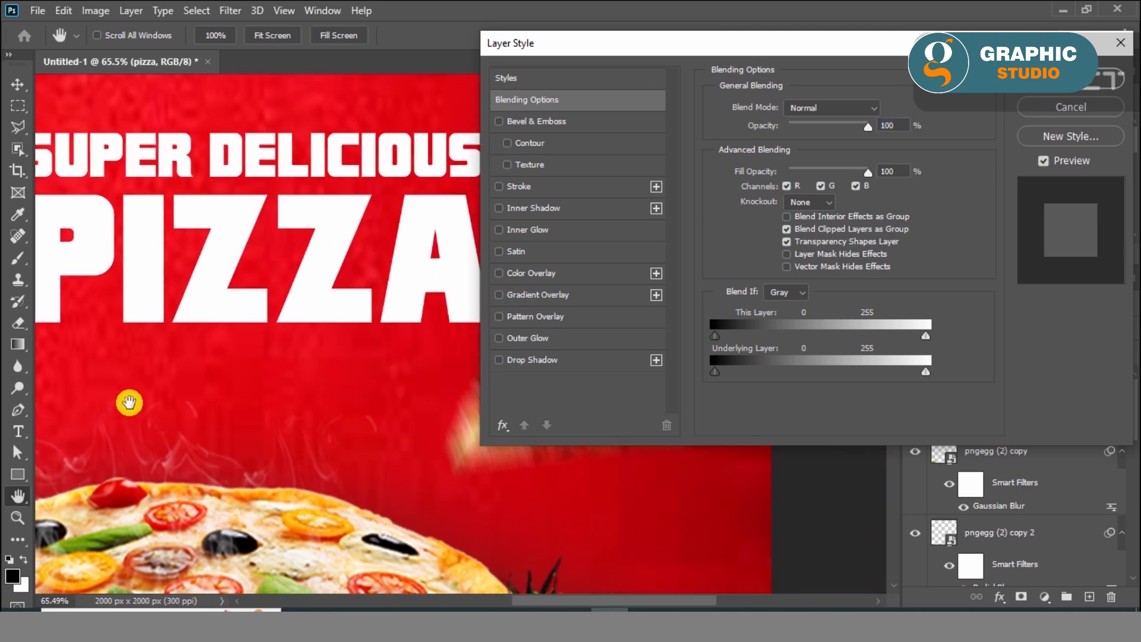
pyautogui.click(521, 120)
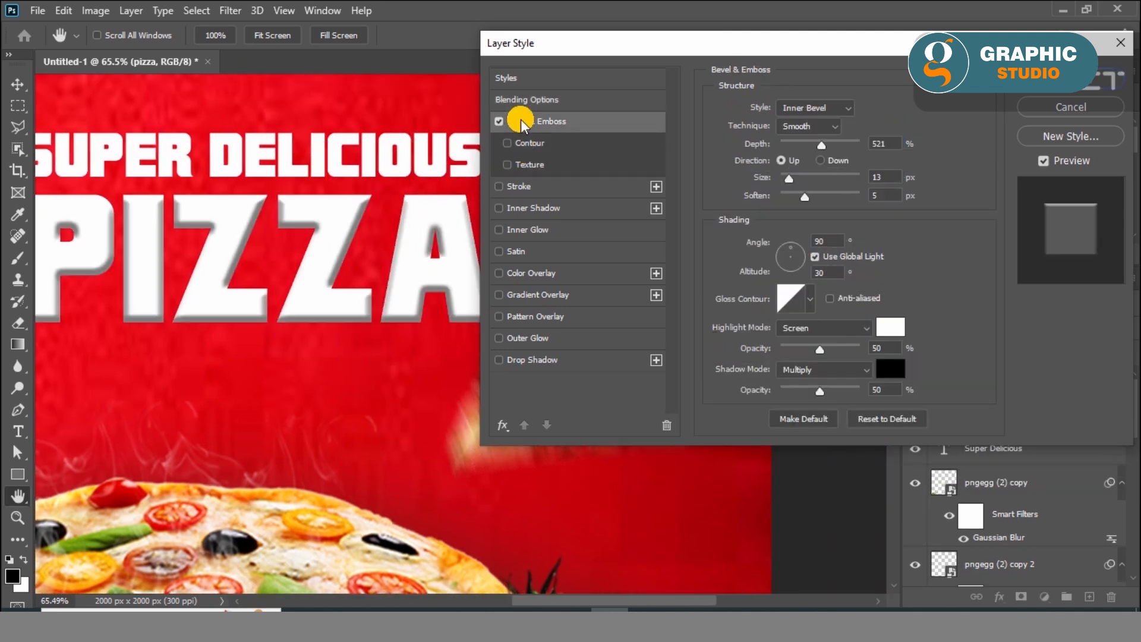
pyautogui.moveTo(778, 142); pyautogui.dragTo(832, 149)
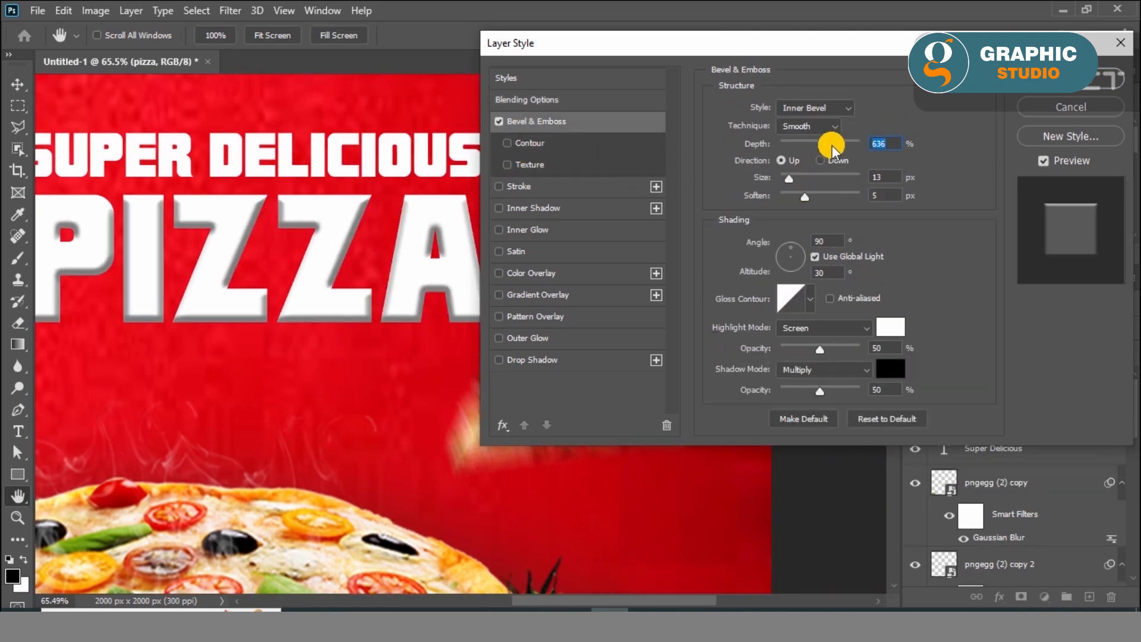
pyautogui.click(795, 177)
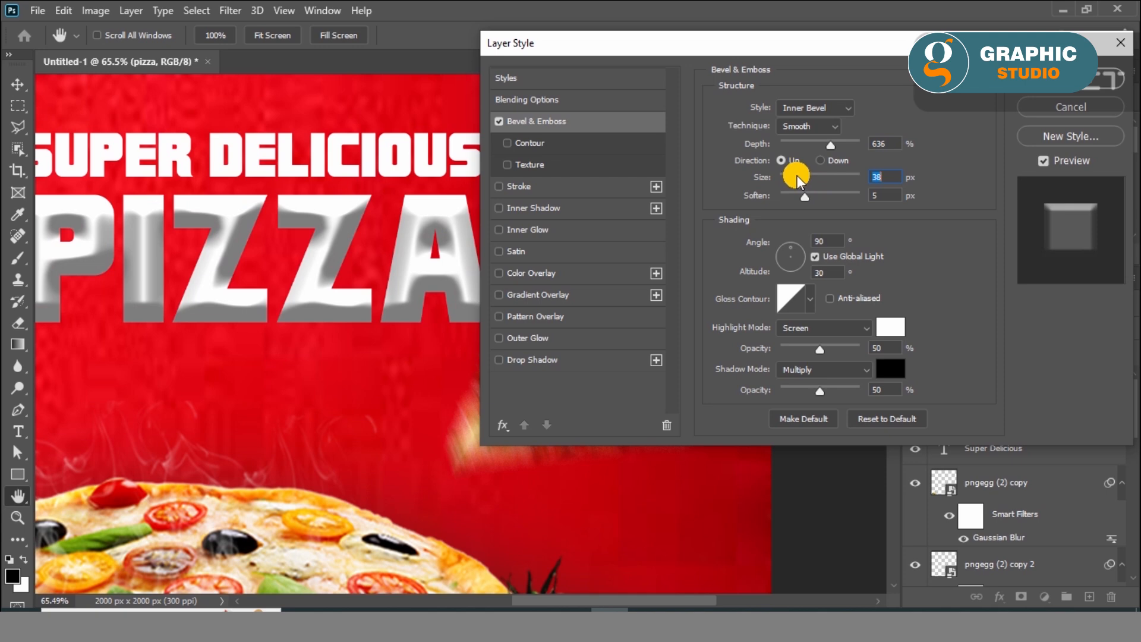
pyautogui.moveTo(800, 178); pyautogui.dragTo(793, 178)
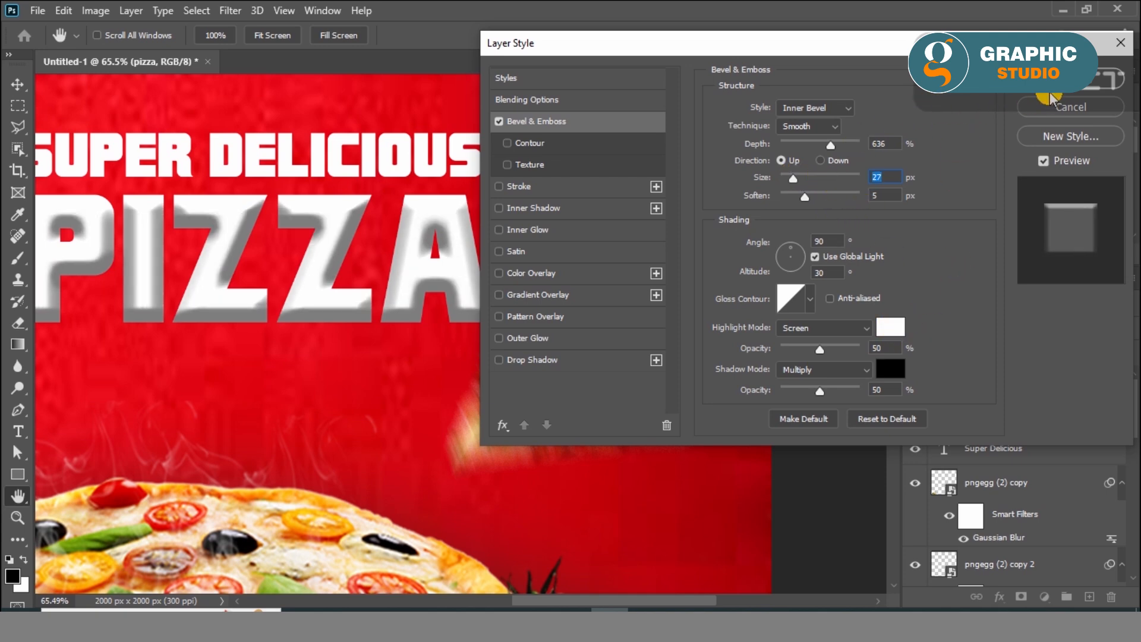
pyautogui.click(830, 146)
pyautogui.moveTo(816, 152)
pyautogui.mouseDown()
pyautogui.moveTo(792, 153)
pyautogui.moveTo(886, 156)
pyautogui.mouseUp()
pyautogui.moveTo(805, 197)
pyautogui.mouseDown()
pyautogui.moveTo(837, 202)
pyautogui.moveTo(754, 201)
pyautogui.moveTo(834, 198)
pyautogui.moveTo(762, 198)
pyautogui.moveTo(815, 182)
pyautogui.moveTo(795, 184)
pyautogui.mouseUp()
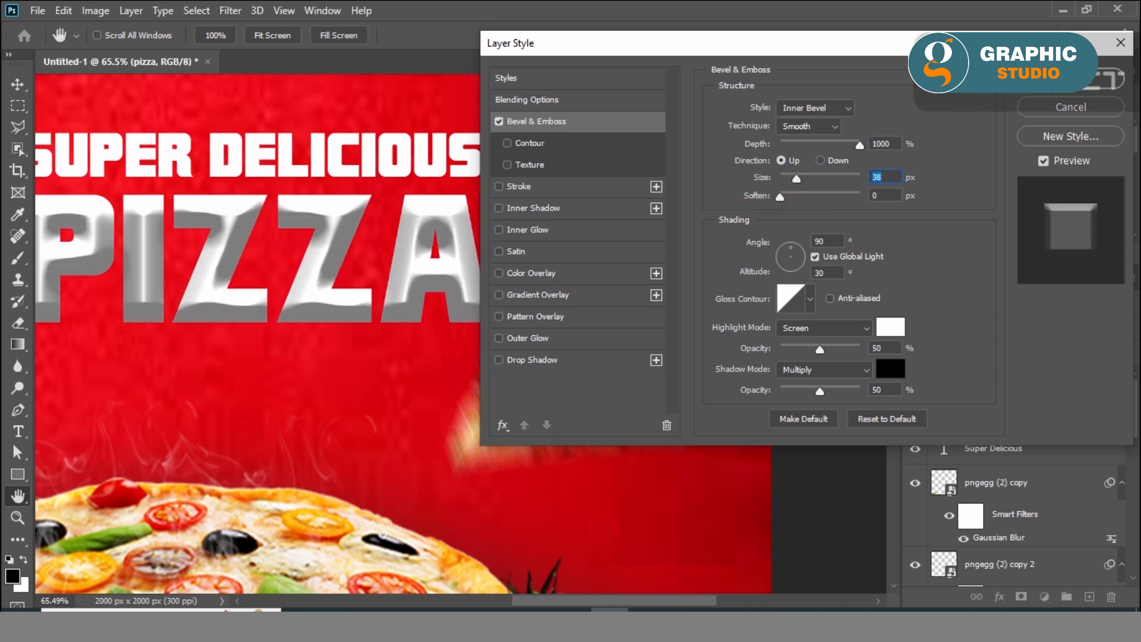
# Add a Color Overlay to the "PIZZA" text and pick the orange #ff8a00
pyautogui.click(529, 275)
pyautogui.click(888, 113)
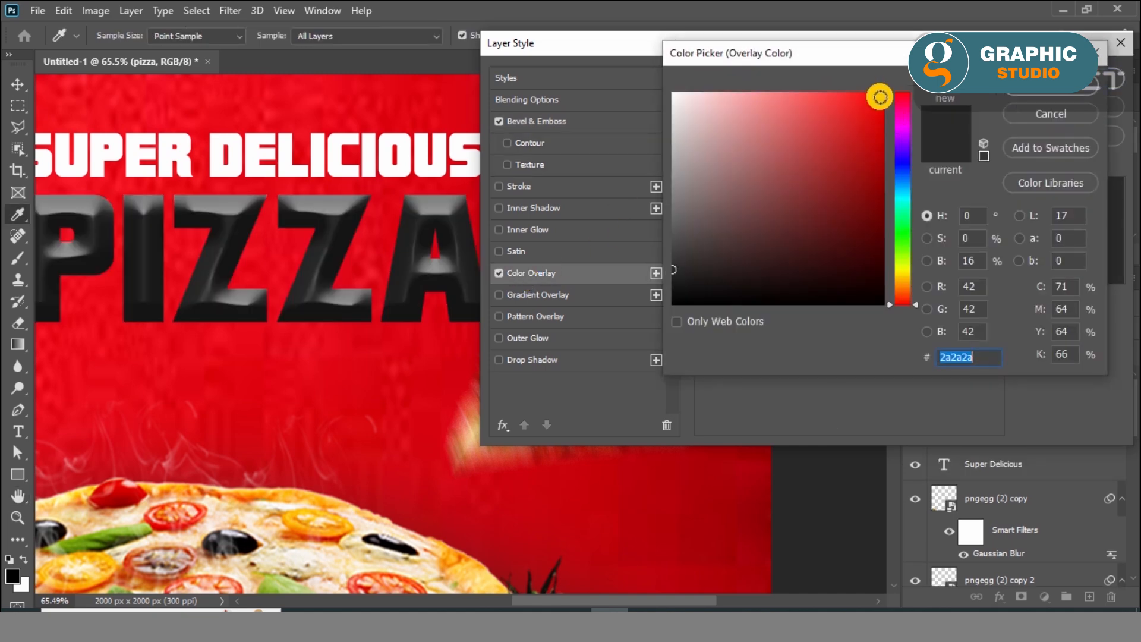
pyautogui.moveTo(897, 272); pyautogui.dragTo(904, 279)
pyautogui.moveTo(861, 142); pyautogui.dragTo(884, 91)
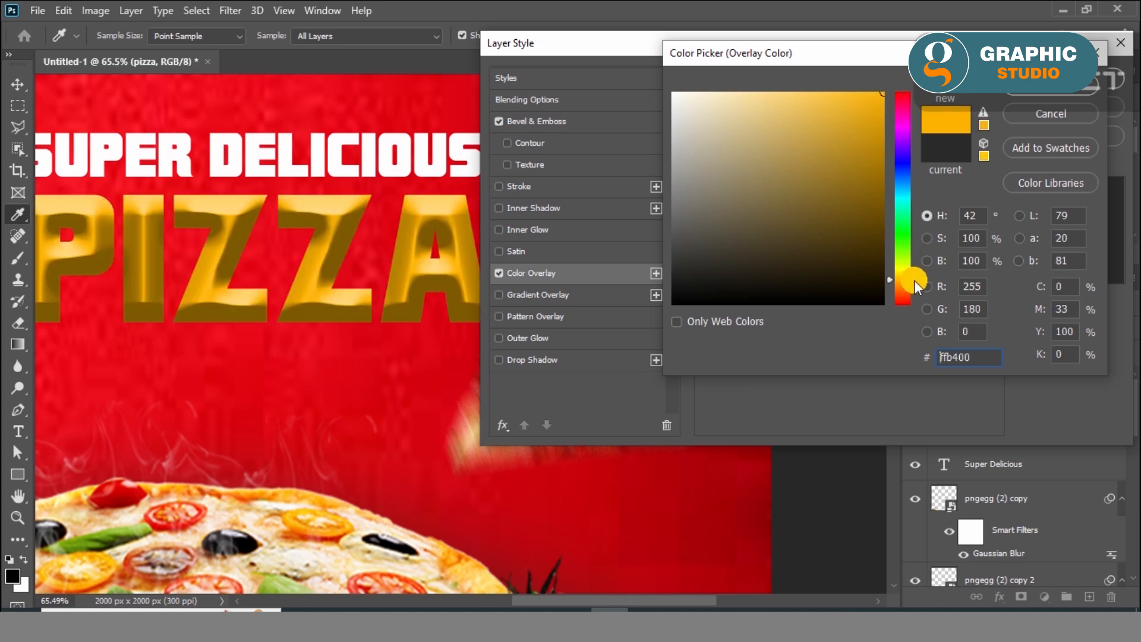
pyautogui.moveTo(913, 284); pyautogui.dragTo(905, 286)
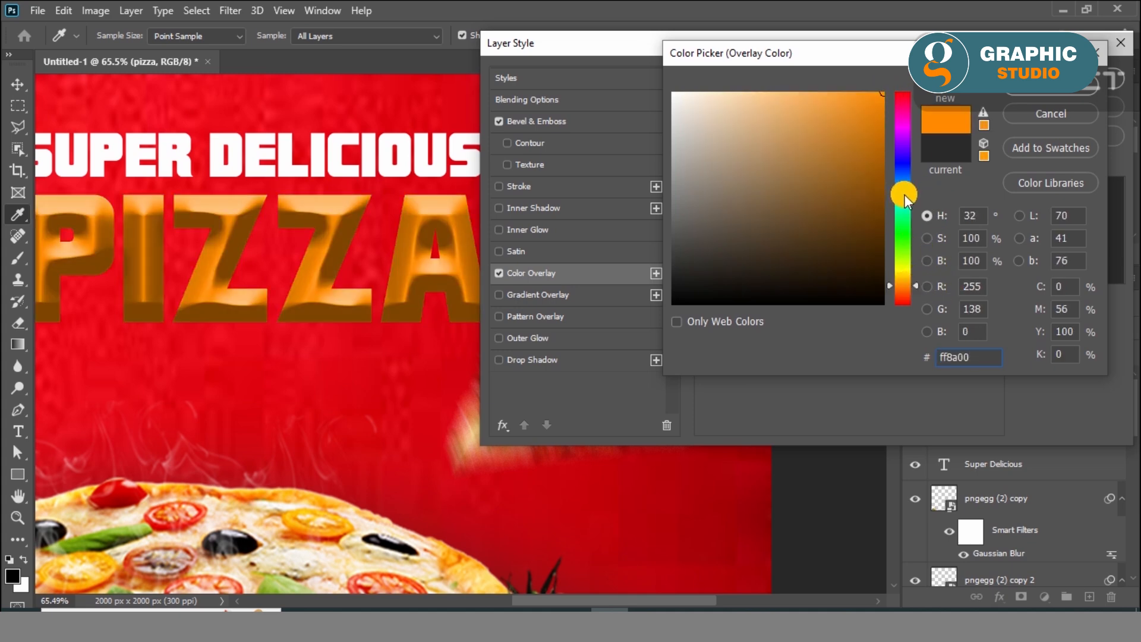
# Try white #ffffff and pure red #ff0000 as the overlay colour of the "PIZZA" text
pyautogui.click(903, 275)
pyautogui.moveTo(863, 177); pyautogui.dragTo(657, 78)
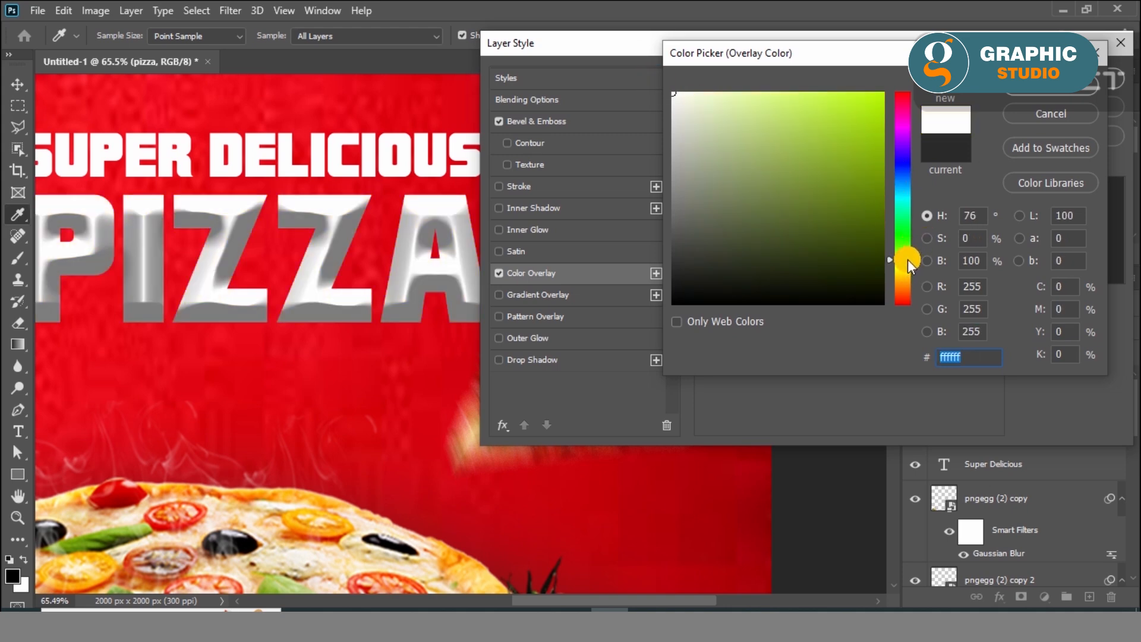
pyautogui.moveTo(902, 266); pyautogui.dragTo(913, 276)
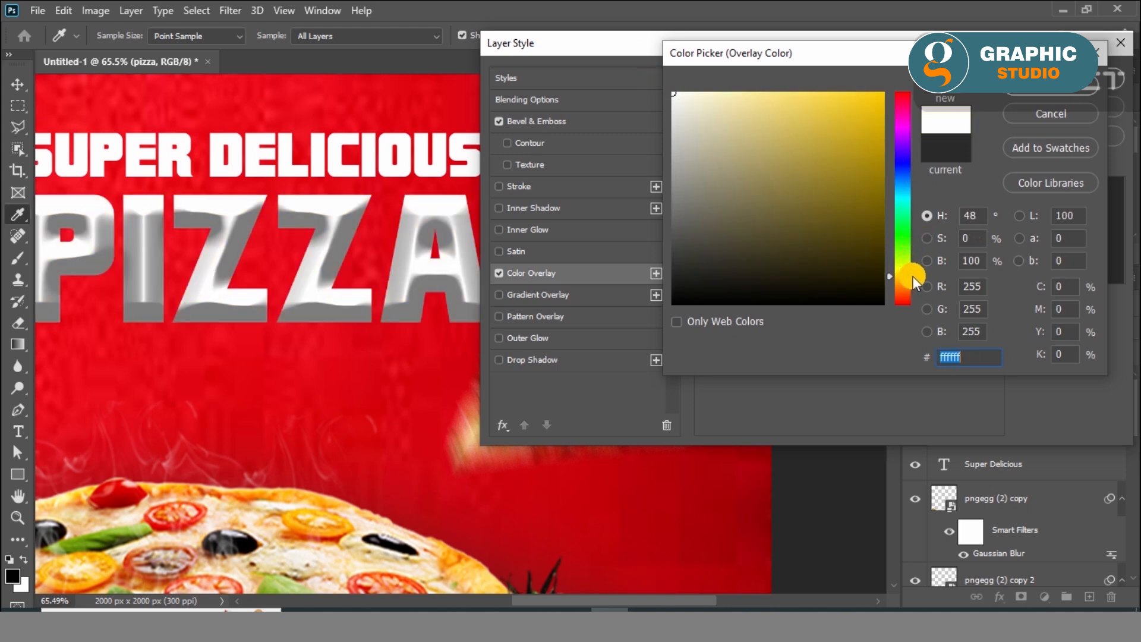
pyautogui.click(900, 304)
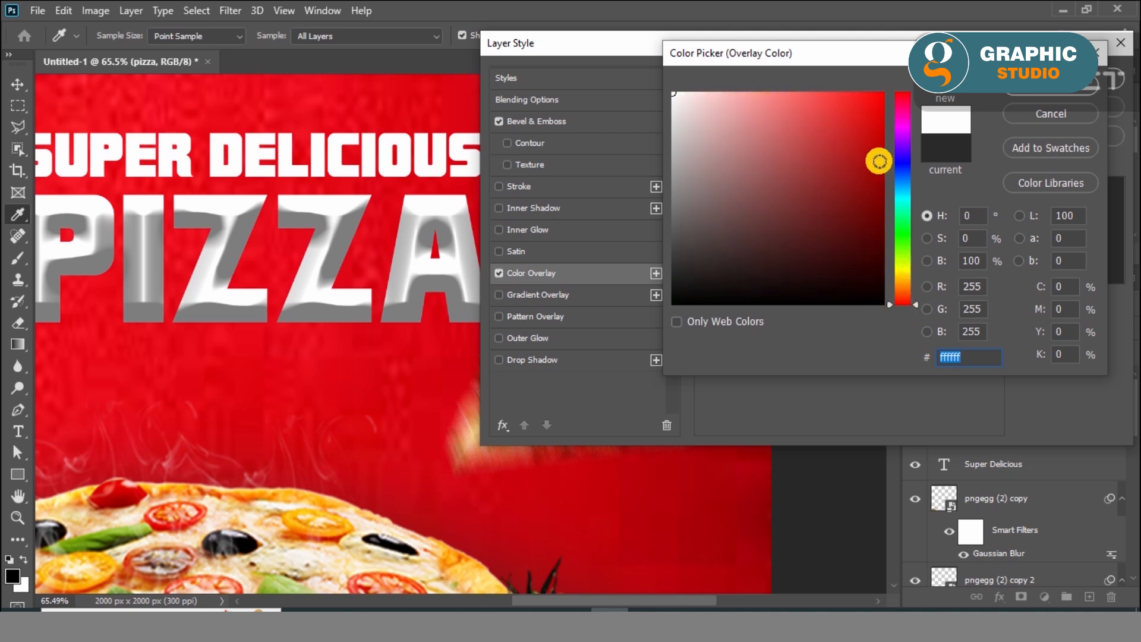
pyautogui.moveTo(876, 107); pyautogui.dragTo(893, 77)
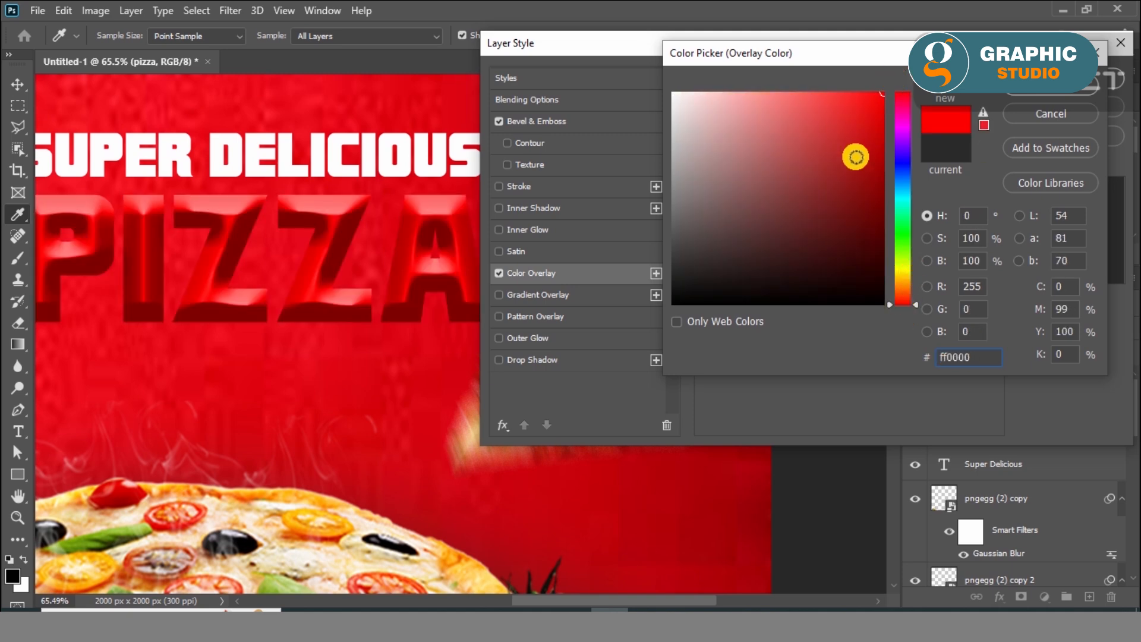
# Set the overlay colour to golden yellow #ffba00 and apply the layer style to the "PIZZA" text
pyautogui.click(901, 280)
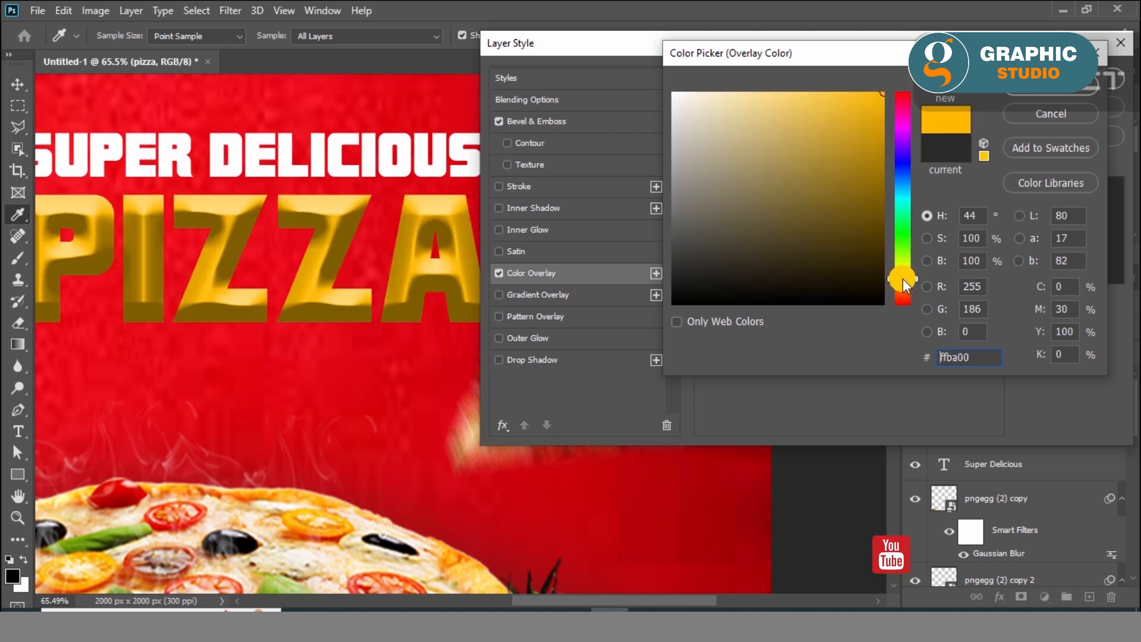
pyautogui.click(1044, 93)
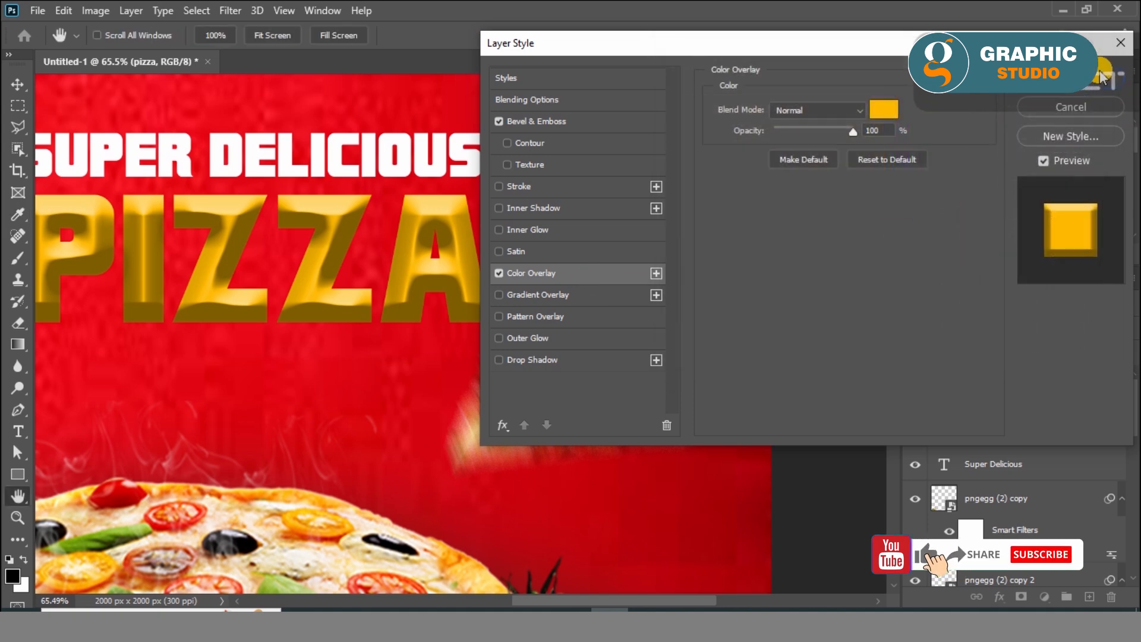
pyautogui.press('Return')
pyautogui.scroll(-2, 554, 289)
pyautogui.scroll(3, 287, 290)
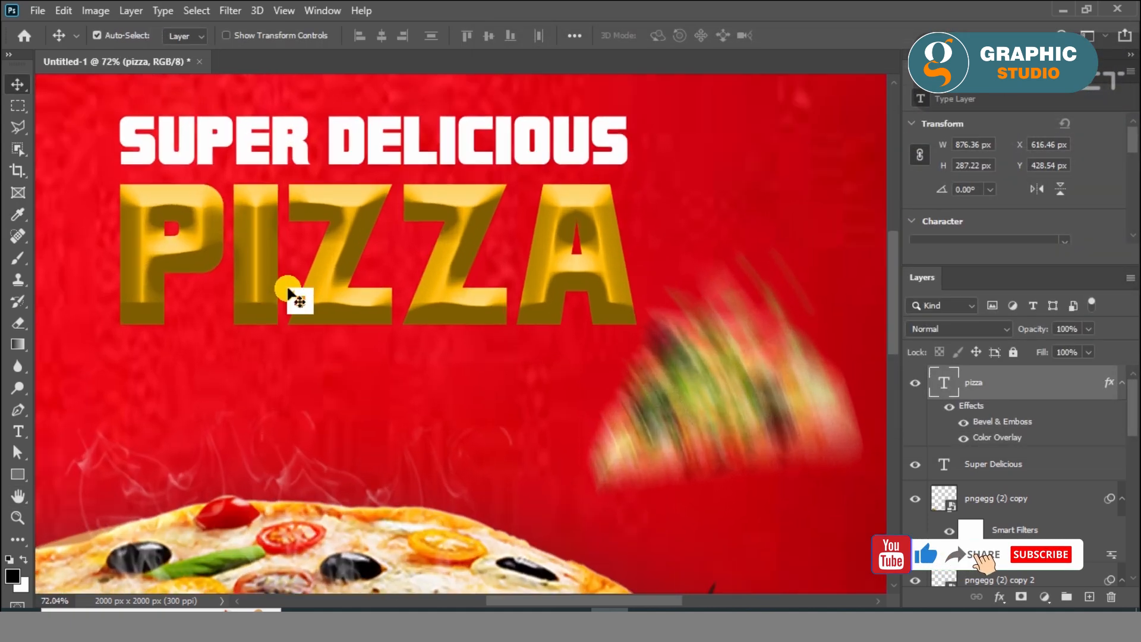
# Duplicate the "PIZZA" text layer with its effects and move the copy closer to the original
pyautogui.click(63, 10)
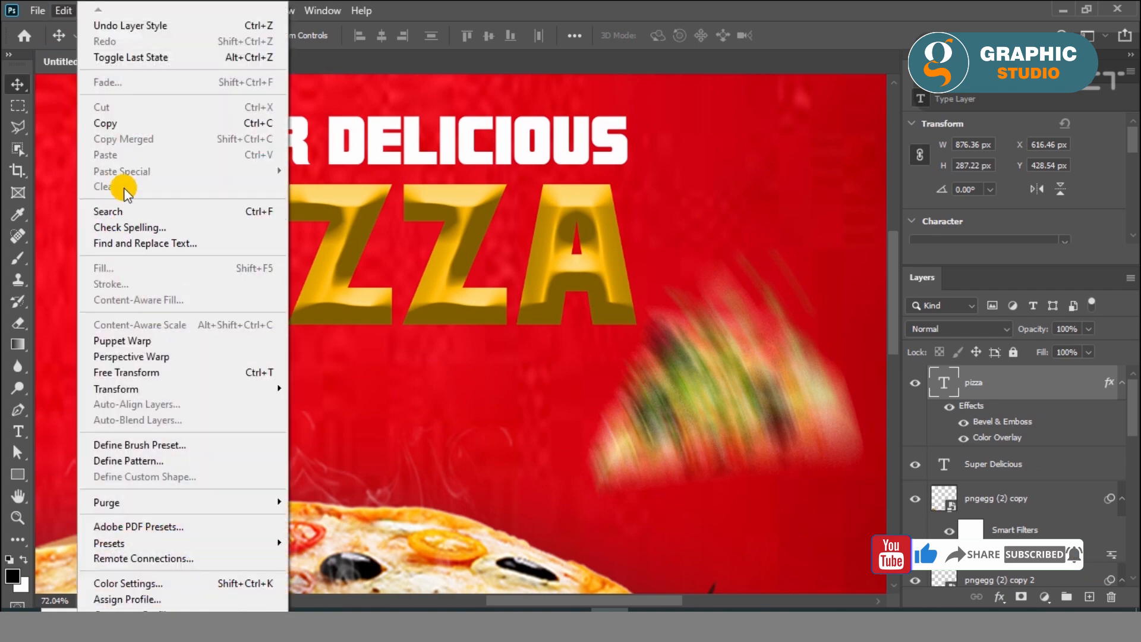
pyautogui.click(110, 123)
pyautogui.click(68, 12)
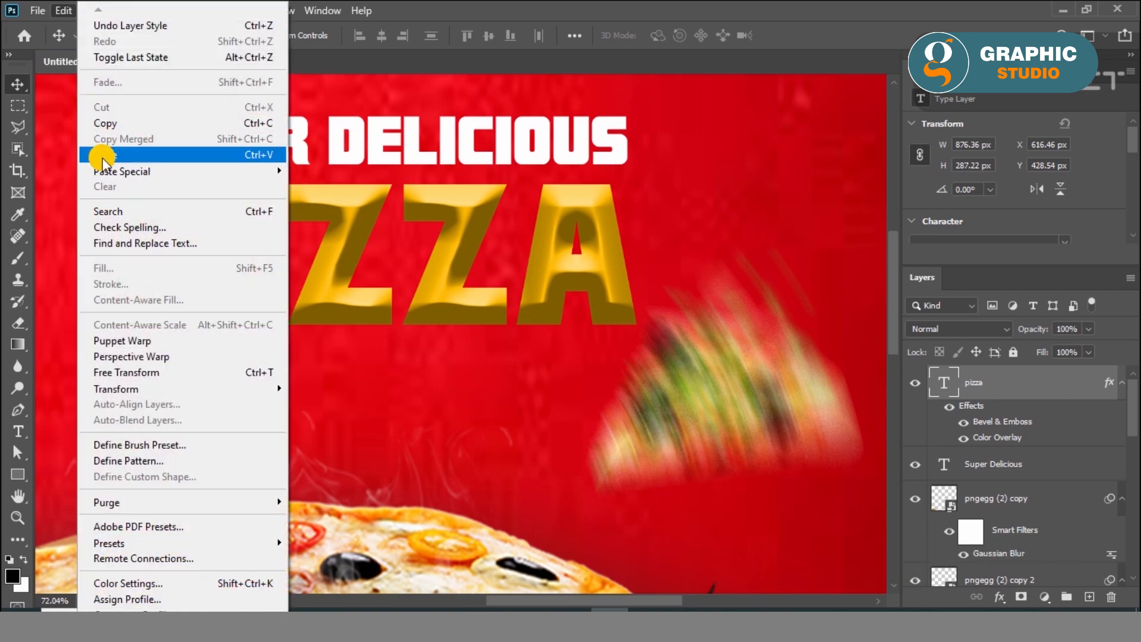
pyautogui.click(103, 157)
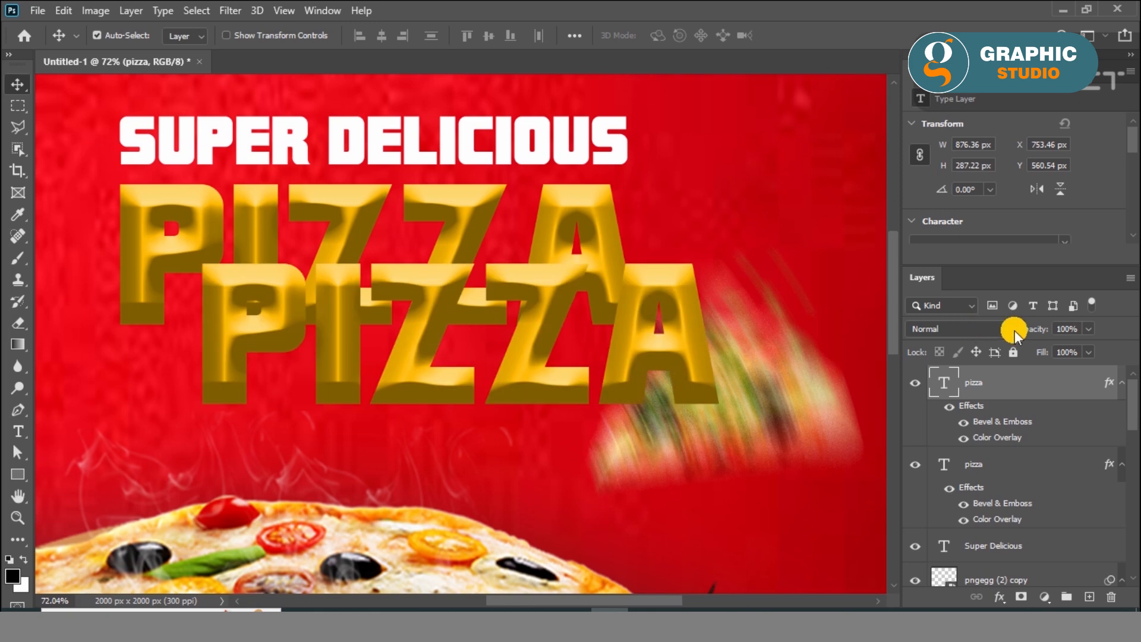
pyautogui.moveTo(508, 282); pyautogui.dragTo(473, 243)
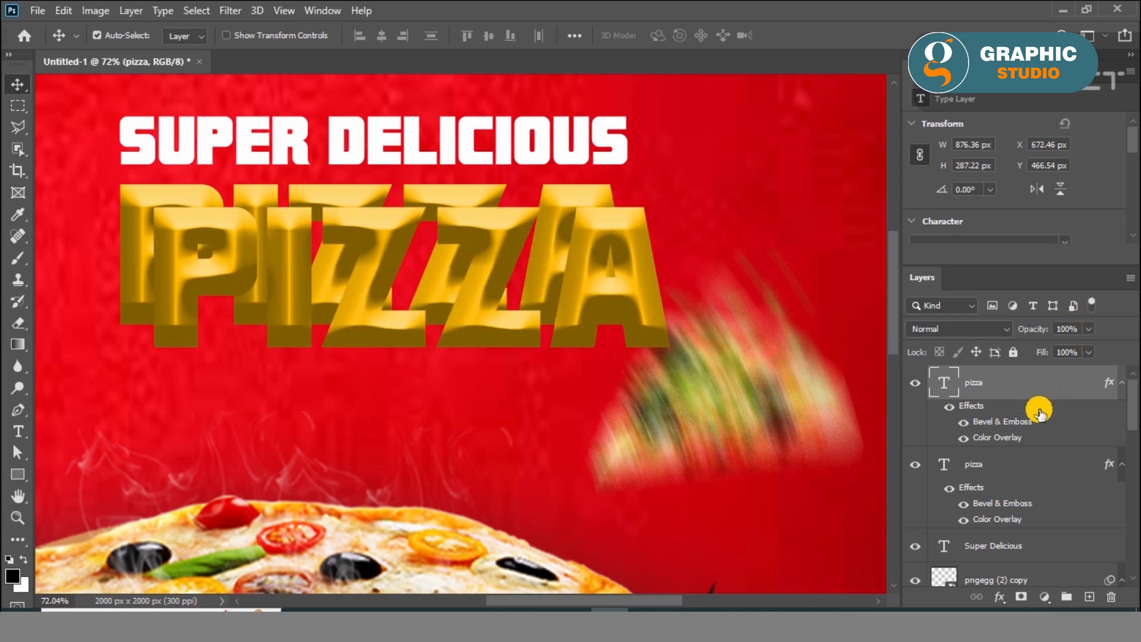
# Align the two "PIZZA" text layers on their horizontal and vertical centres, then deselect them
pyautogui.keyDown('shift'); pyautogui.click(1037, 461); pyautogui.keyUp('shift')
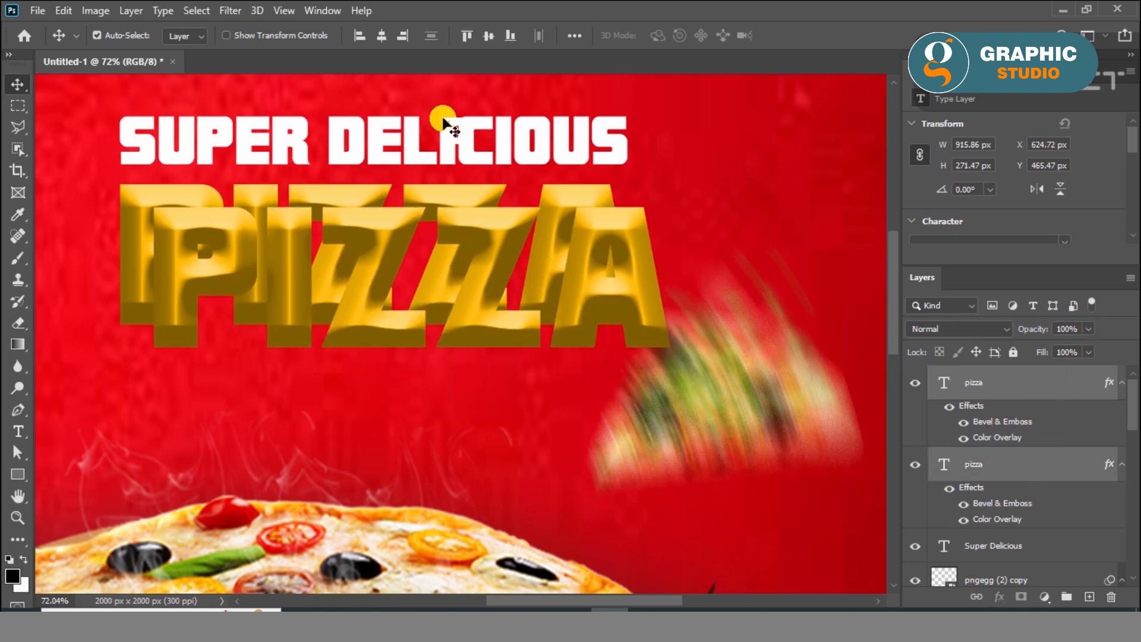
pyautogui.click(494, 38)
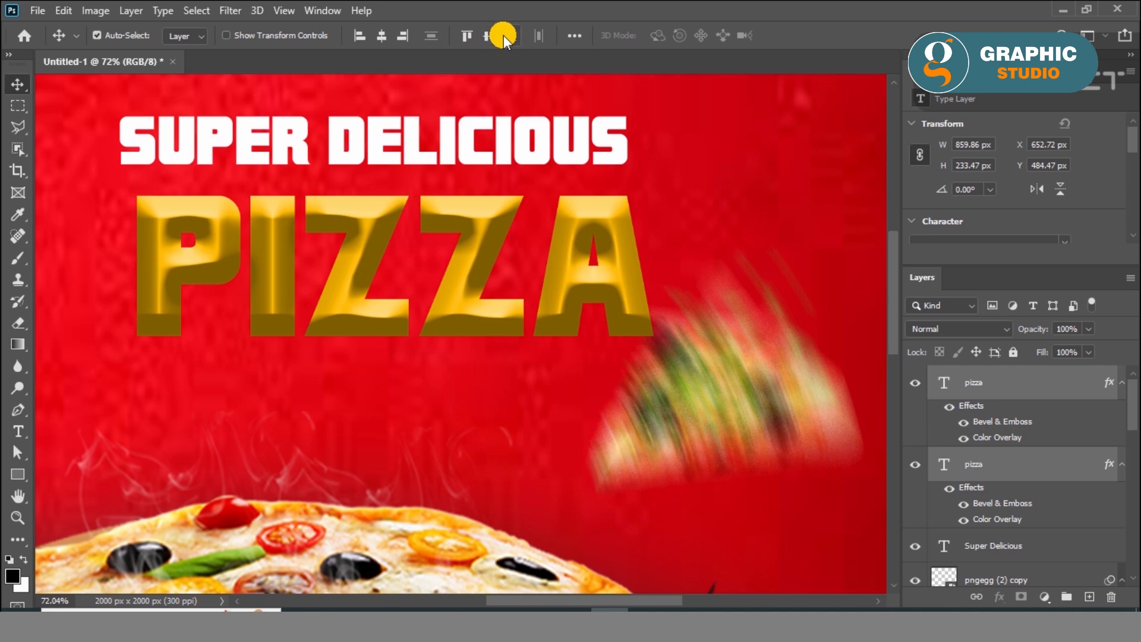
pyautogui.click(670, 255)
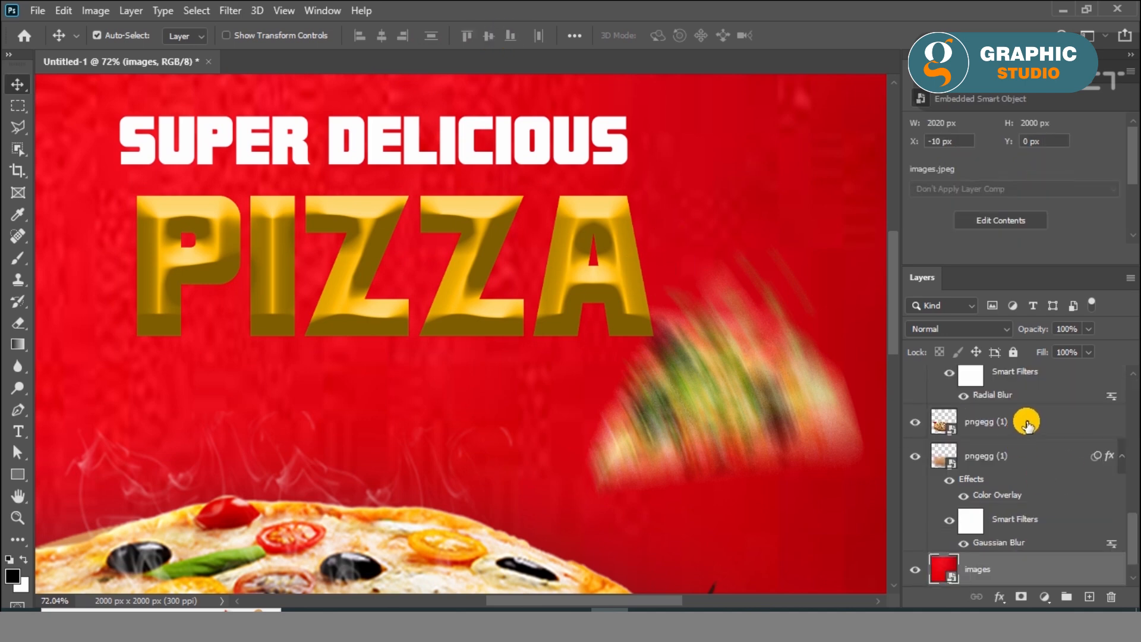
# Change the Color Overlay of the lower "PIZZA" text layer to black #000000
pyautogui.scroll(5, 1027, 422)
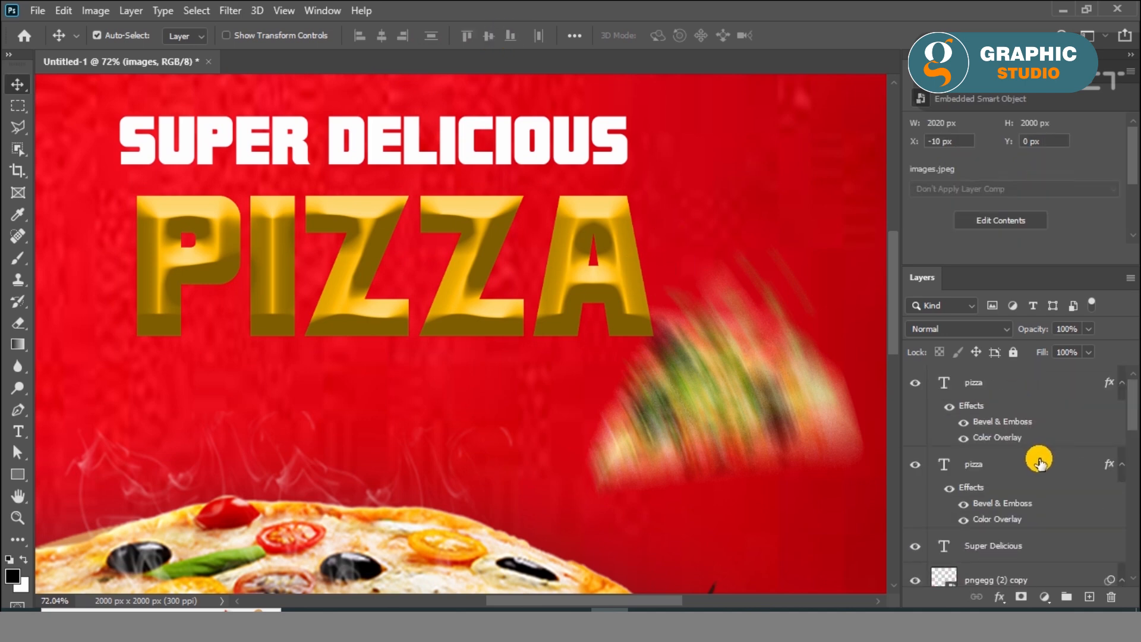
pyautogui.click(963, 468)
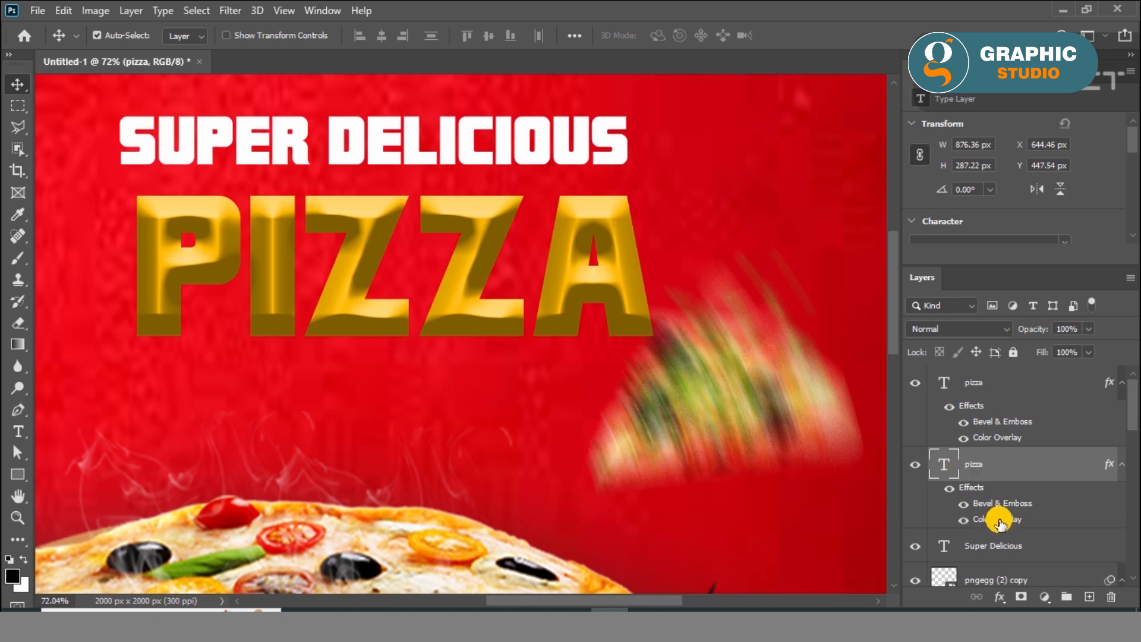
pyautogui.click(1003, 599)
pyautogui.click(1035, 438)
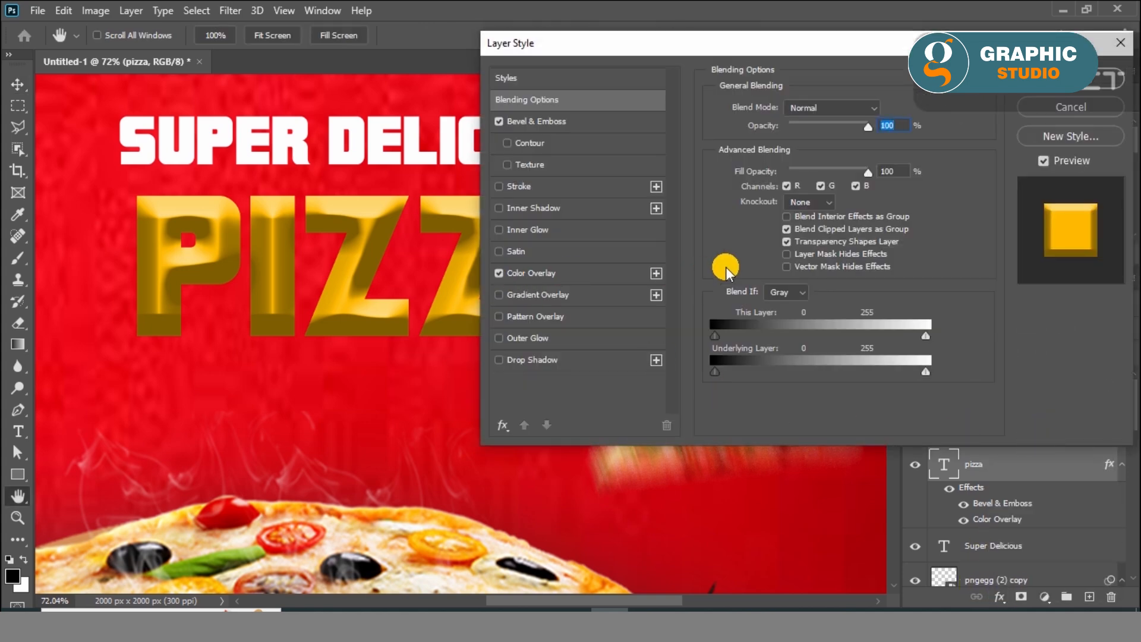
pyautogui.click(533, 275)
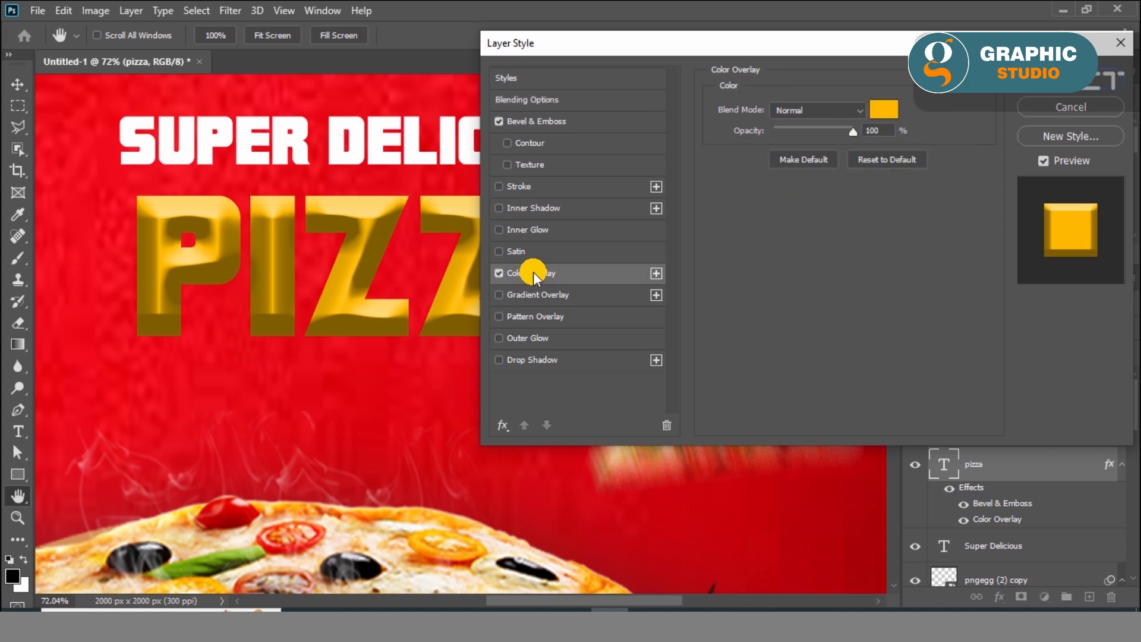
pyautogui.click(880, 107)
pyautogui.moveTo(752, 173); pyautogui.dragTo(683, 300)
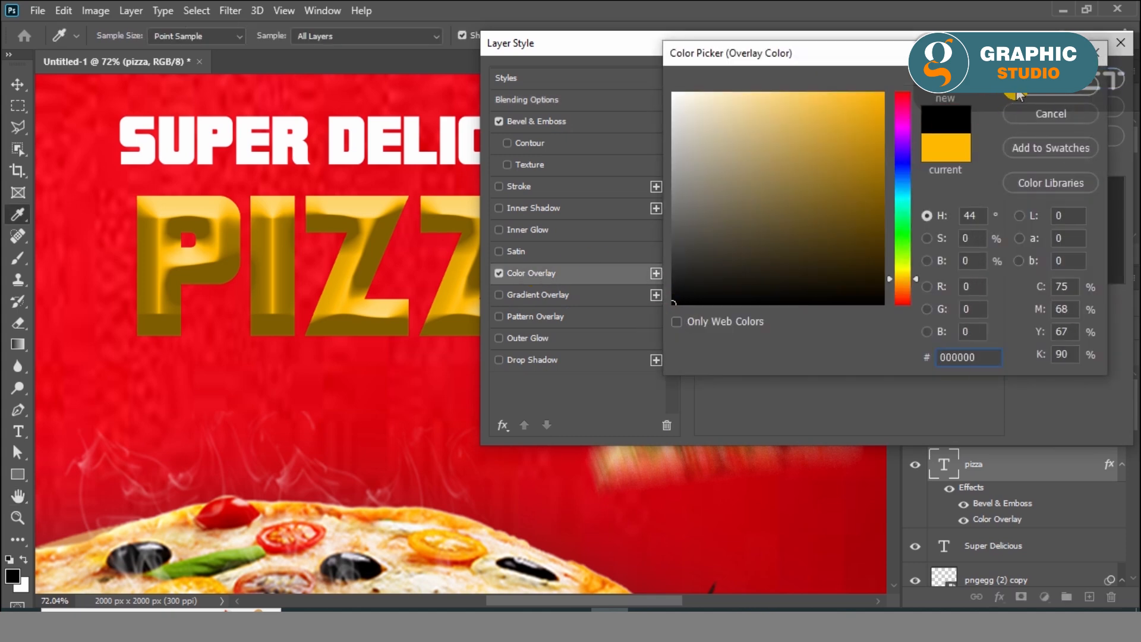
pyautogui.click(1051, 80)
# Turn off Bevel & Emboss on the lower "PIZZA" layer and shift it about 9 px right and 7 px down
pyautogui.click(499, 121)
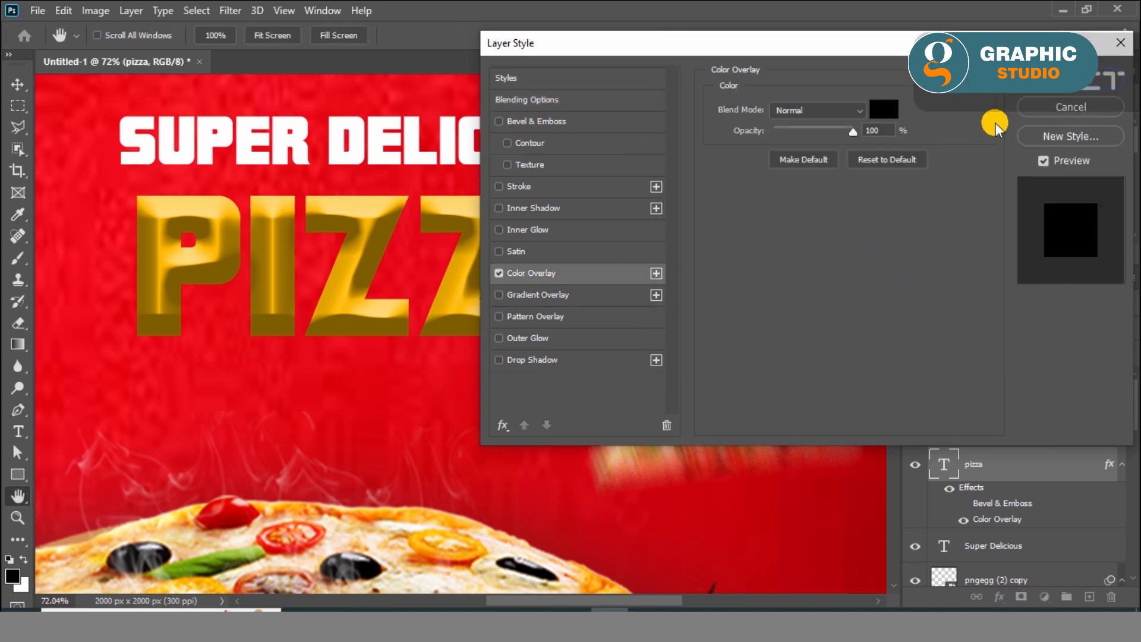
pyautogui.click(1050, 94)
pyautogui.moveTo(561, 262); pyautogui.dragTo(568, 264)
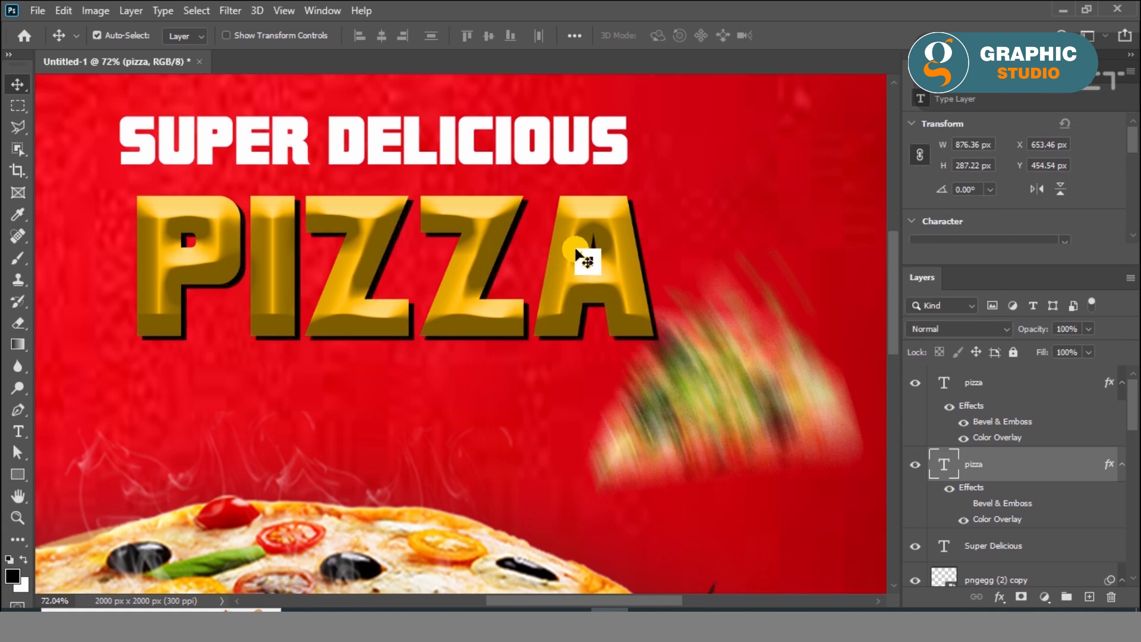
# Rotate both "PIZZA" layers and the "Super Delicious" text together by -4.76°
pyautogui.keyDown('shift'); pyautogui.click(1051, 389); pyautogui.keyUp('shift')
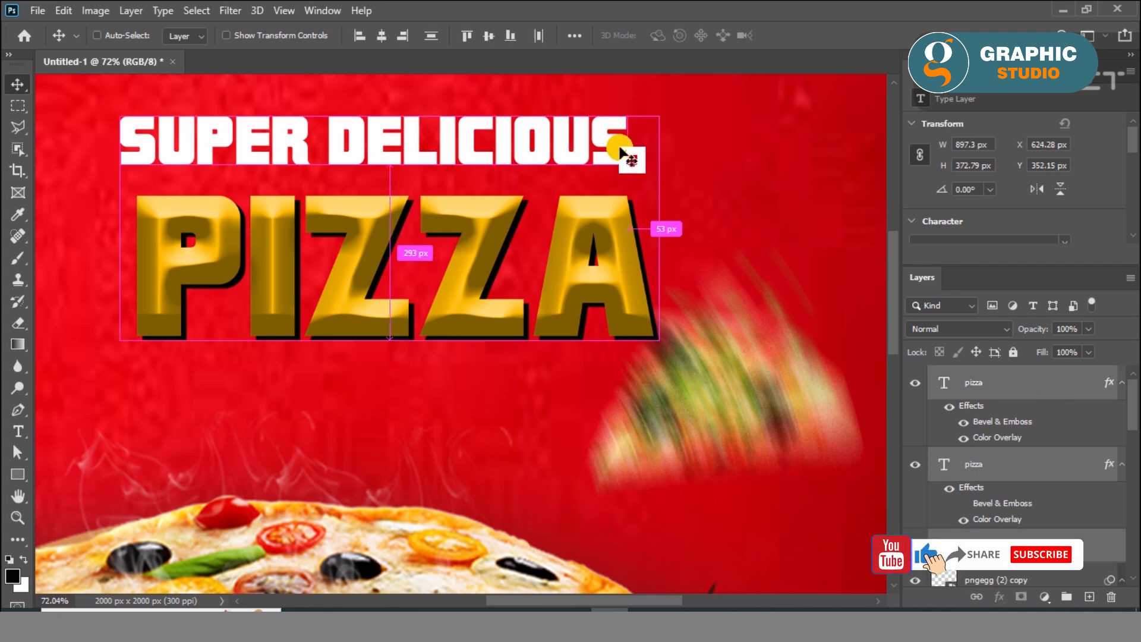
pyautogui.hotkey('ctrl', 't')
pyautogui.moveTo(678, 354); pyautogui.dragTo(673, 327)
pyautogui.scroll(-6, 673, 326)
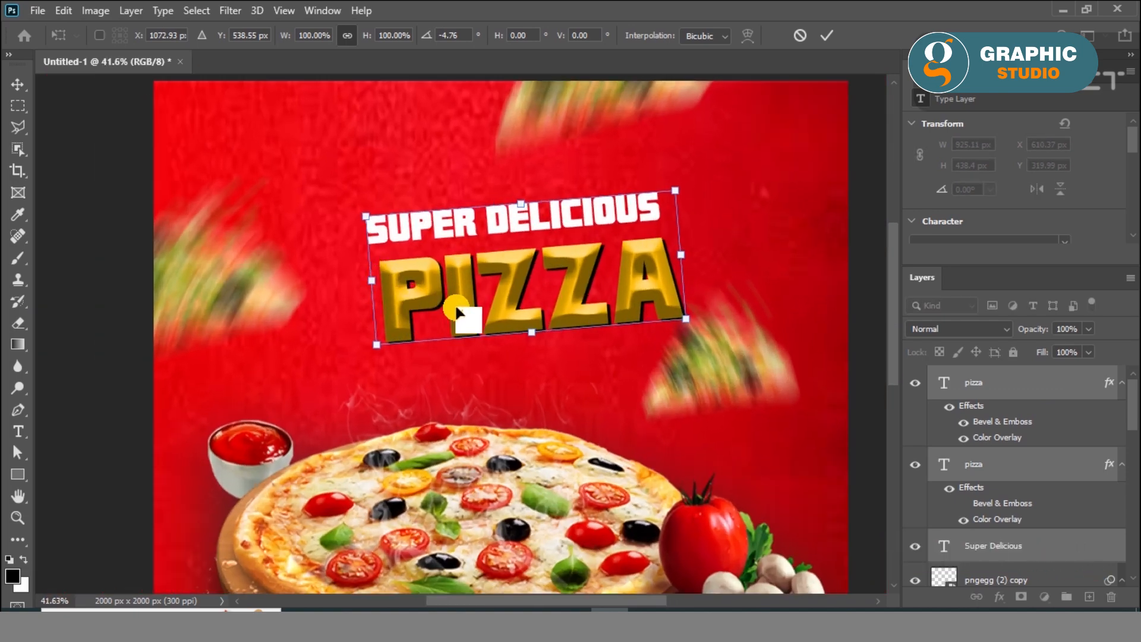
# Centre the tilted headline horizontally on the poster at X 1000 px and scale it to 107.63%
pyautogui.moveTo(574, 268)
pyautogui.mouseDown()
pyautogui.moveTo(550, 273)
pyautogui.moveTo(560, 265)
pyautogui.moveTo(571, 280)
pyautogui.moveTo(561, 273)
pyautogui.mouseUp()
pyautogui.moveTo(669, 326); pyautogui.dragTo(675, 335)
pyautogui.click(18, 84)
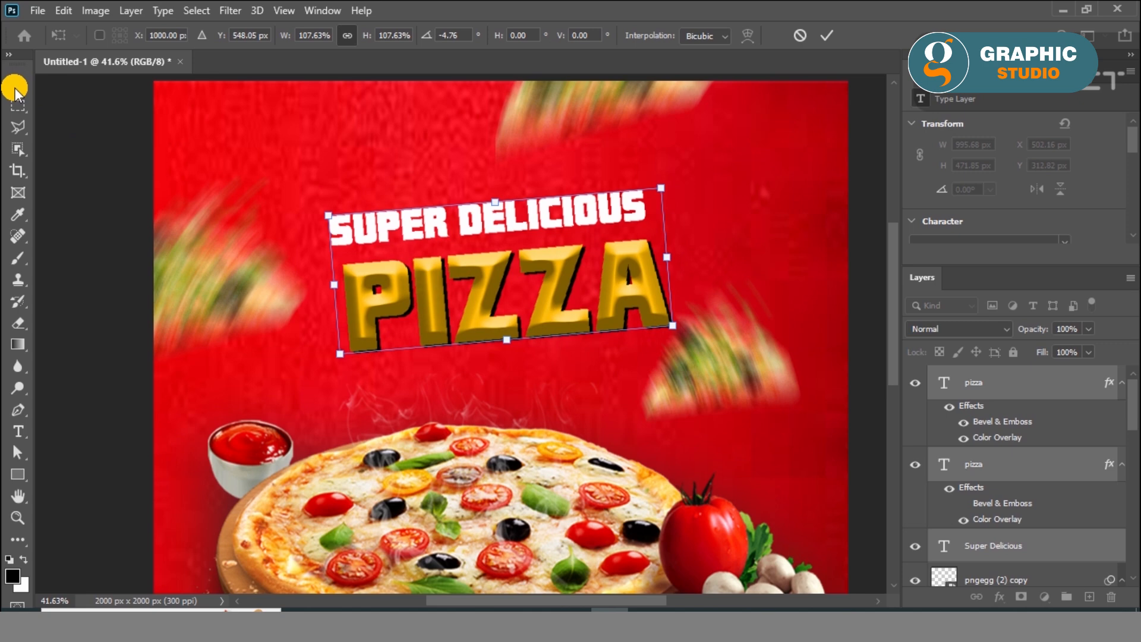
# Move only the "Super Delicious" text down closer to "PIZZA" and scale it to 96.29%
pyautogui.moveTo(479, 227); pyautogui.dragTo(491, 233)
pyautogui.hotkey('ctrl', 'z')
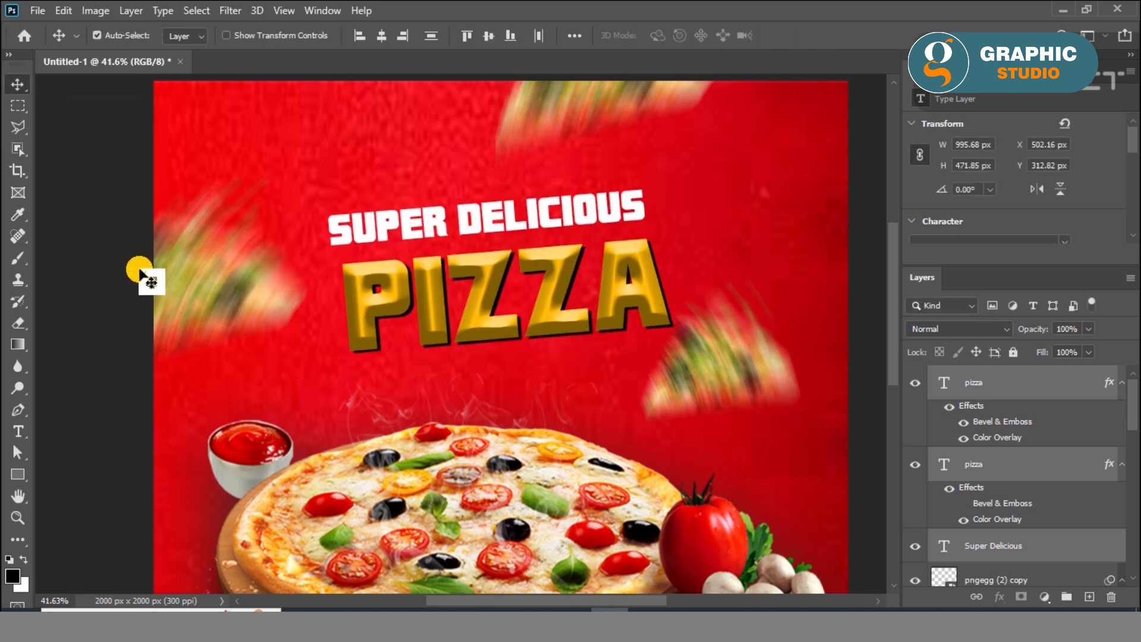
pyautogui.click(444, 229)
pyautogui.moveTo(443, 230); pyautogui.dragTo(471, 246)
pyautogui.hotkey('ctrl', 't')
pyautogui.moveTo(658, 192); pyautogui.dragTo(653, 192)
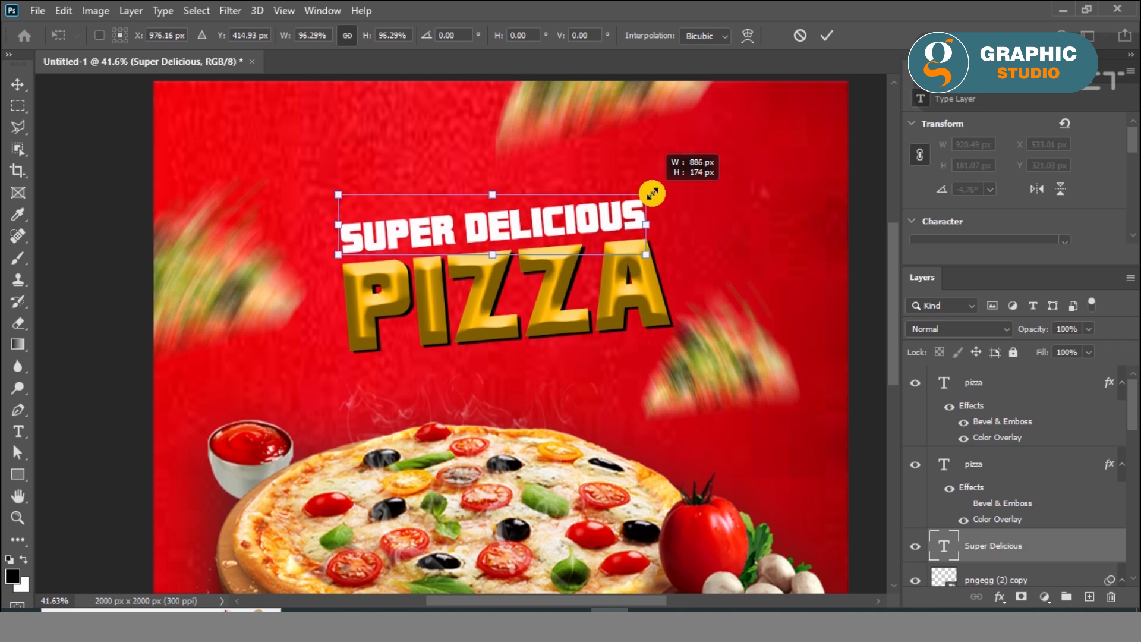
pyautogui.click(18, 84)
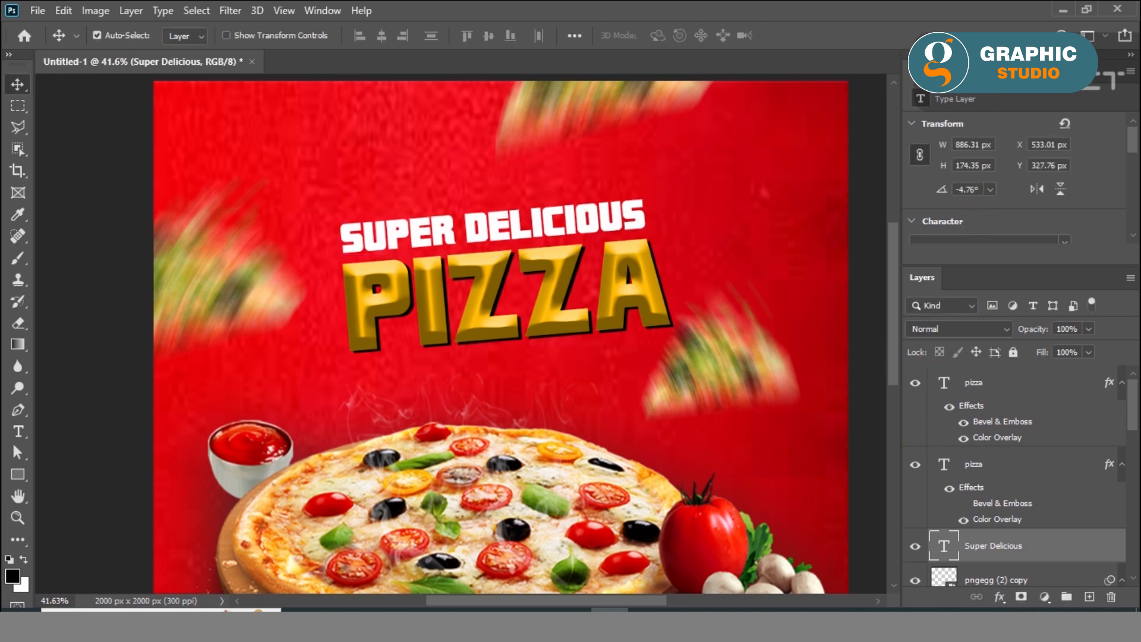
# Change the font of the "Super Delicious" text to mgs4brush
pyautogui.scroll(-2, 1082, 209)
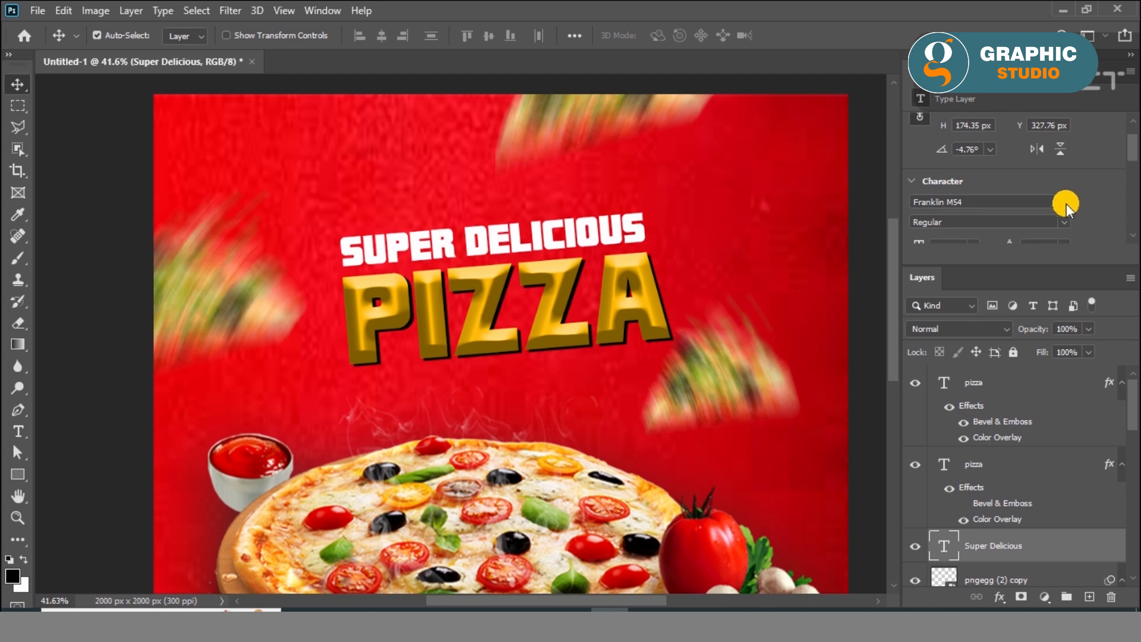
pyautogui.click(1065, 202)
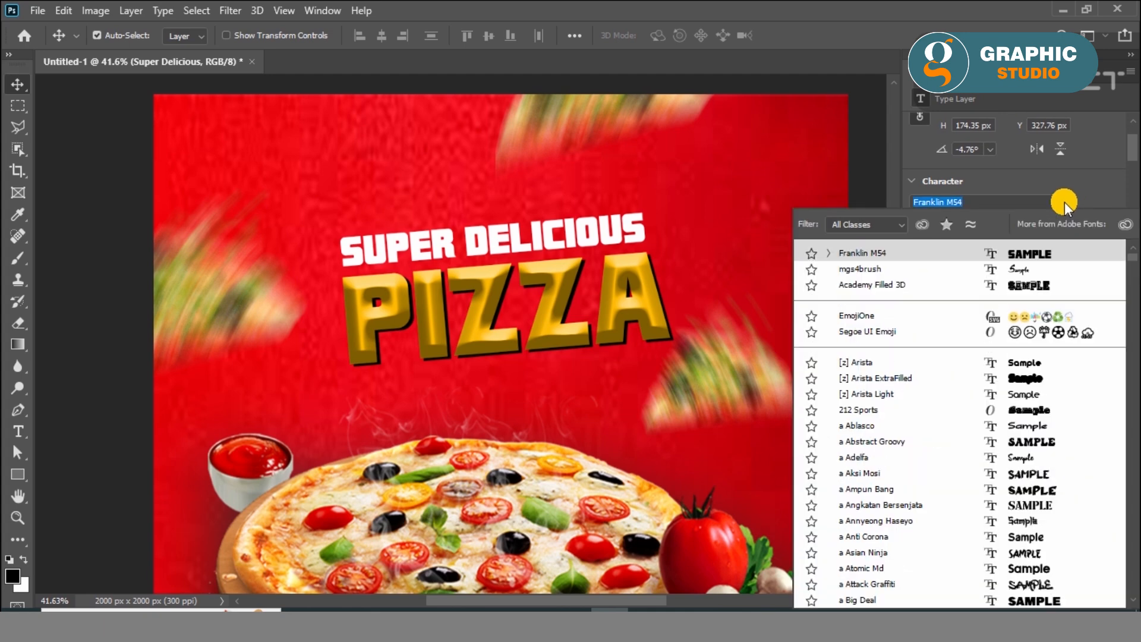
pyautogui.click(1040, 269)
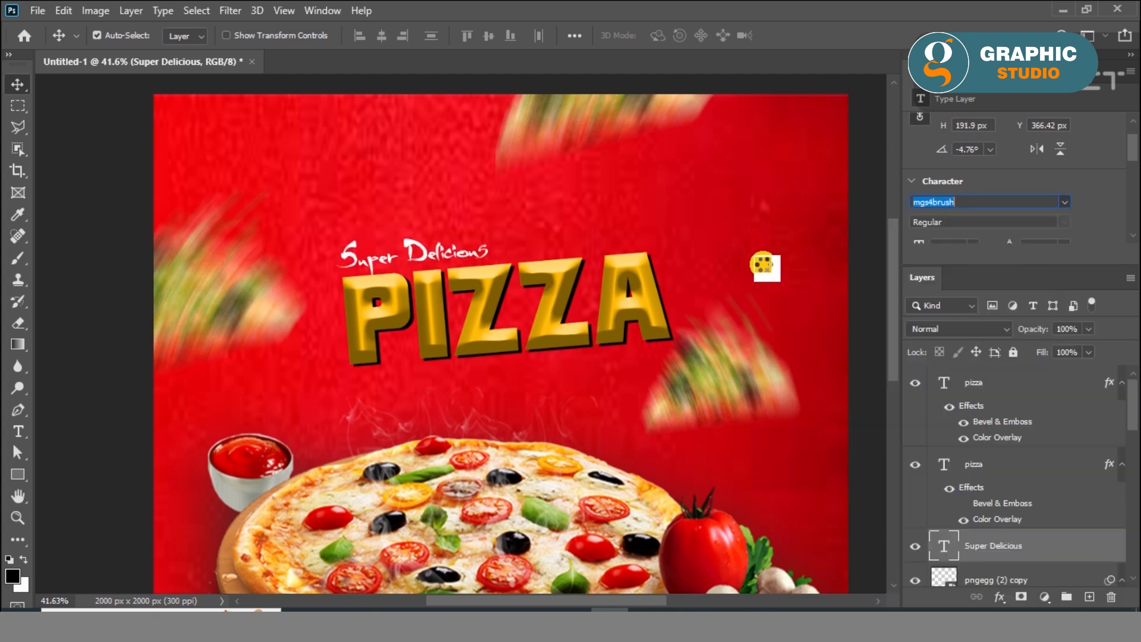
# Scale the "Super Delicious" text up to about 194% so it spans nearly the width of "PIZZA"
pyautogui.hotkey('ctrl', 't')
pyautogui.moveTo(485, 221); pyautogui.dragTo(631, 159)
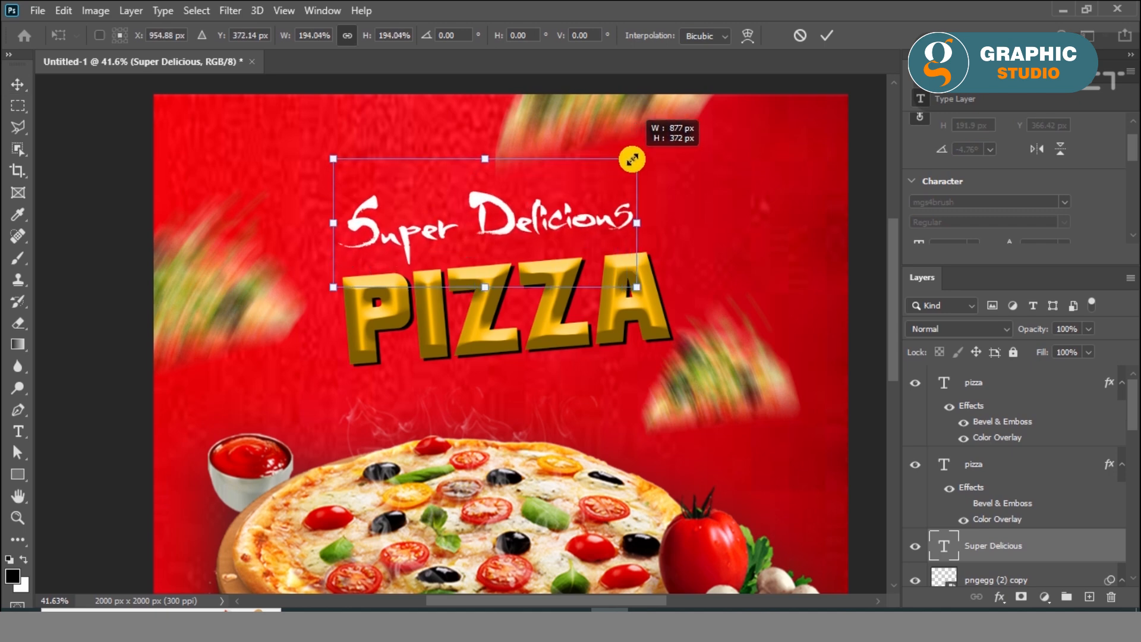
pyautogui.click(18, 84)
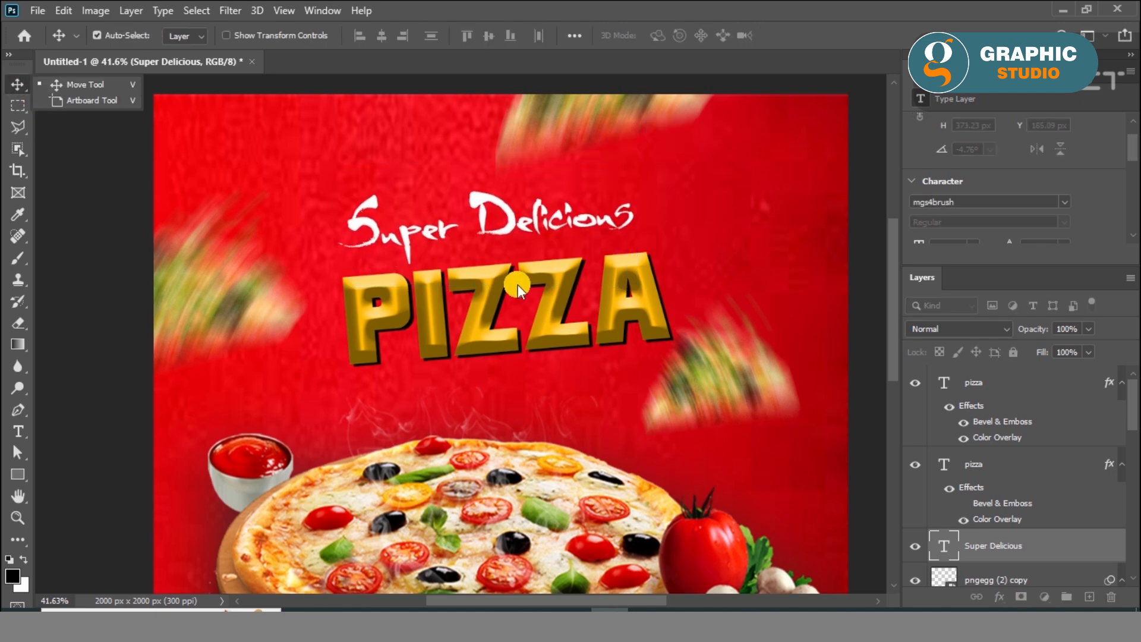
# Scale the two "PIZZA" layers and "Super Delicious" together to 107.73% and move them left to X 990 px
pyautogui.keyDown('shift'); pyautogui.click(1052, 466); pyautogui.keyUp('shift')
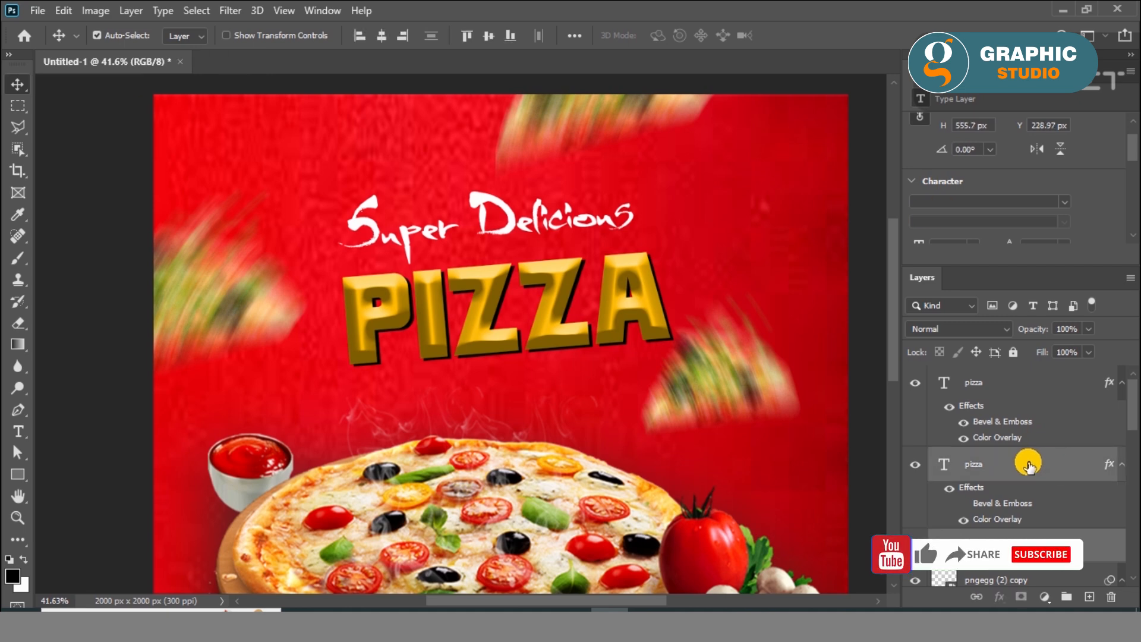
pyautogui.keyDown('shift'); pyautogui.click(1033, 389); pyautogui.keyUp('shift')
pyautogui.hotkey('ctrl', 't')
pyautogui.moveTo(673, 371); pyautogui.dragTo(688, 376)
pyautogui.moveTo(576, 339); pyautogui.dragTo(558, 337)
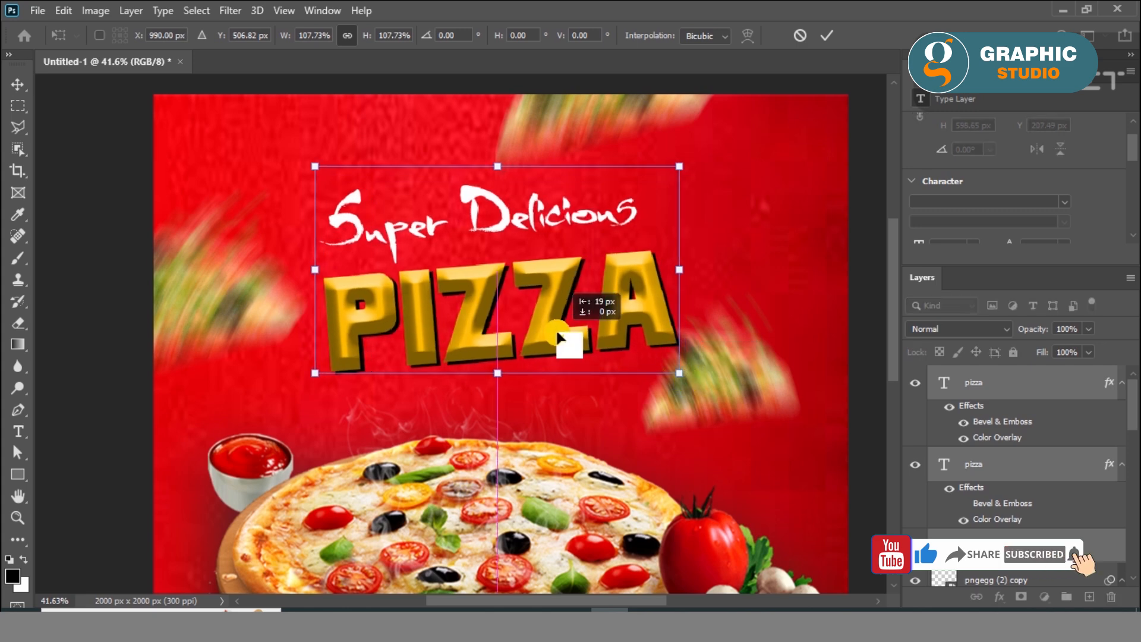
pyautogui.click(23, 85)
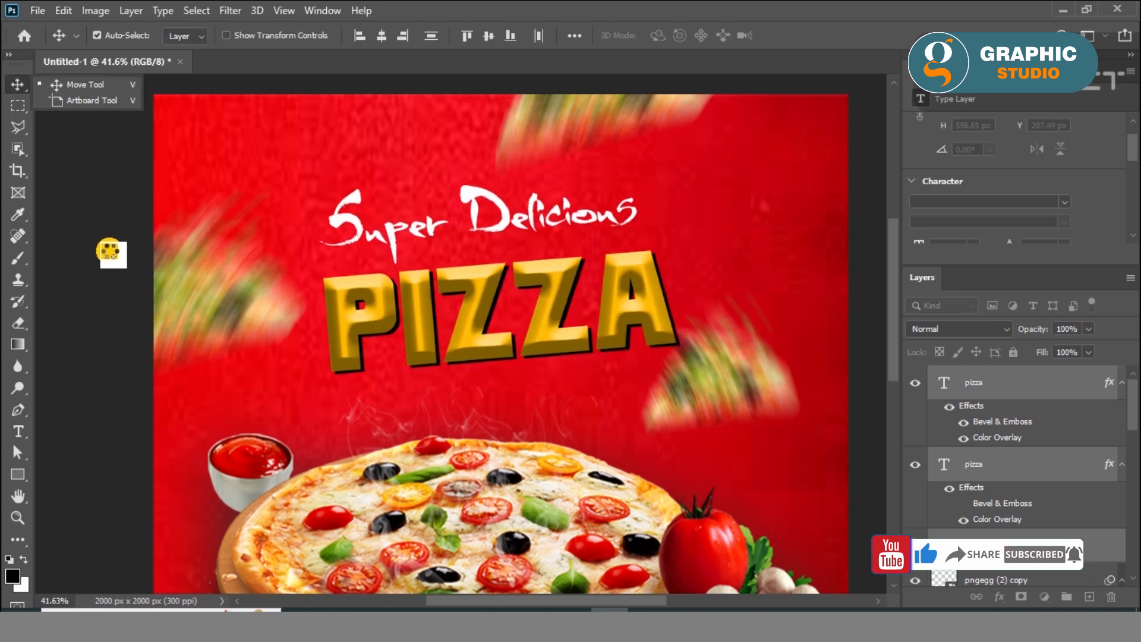
pyautogui.click(110, 252)
pyautogui.hotkey('ctrl', '0')
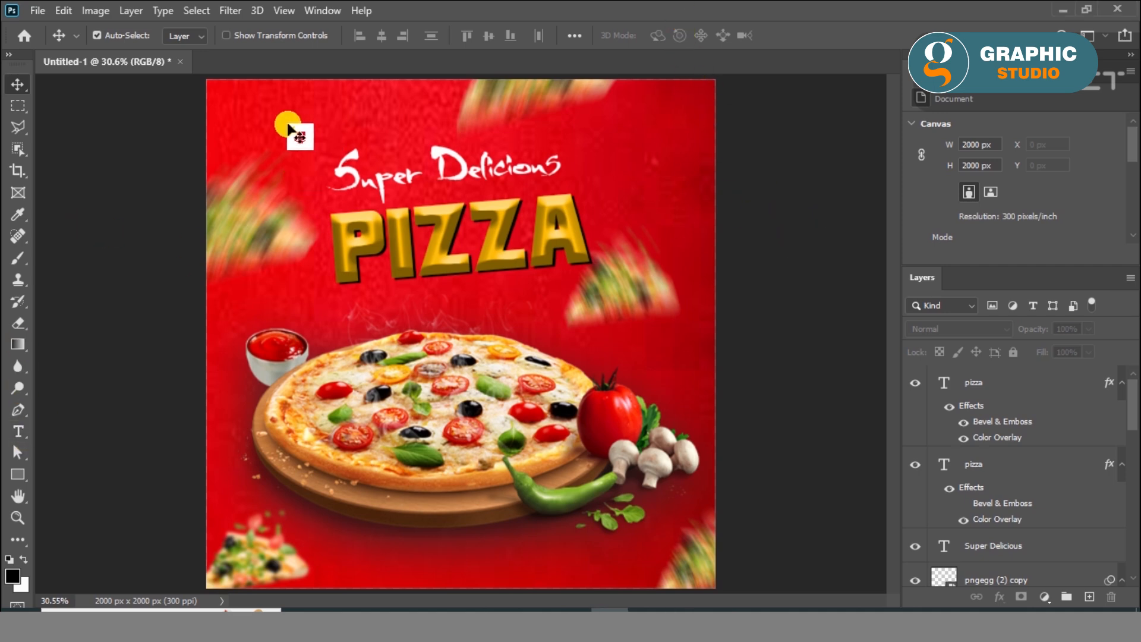
pyautogui.click(17, 431)
pyautogui.click(269, 121)
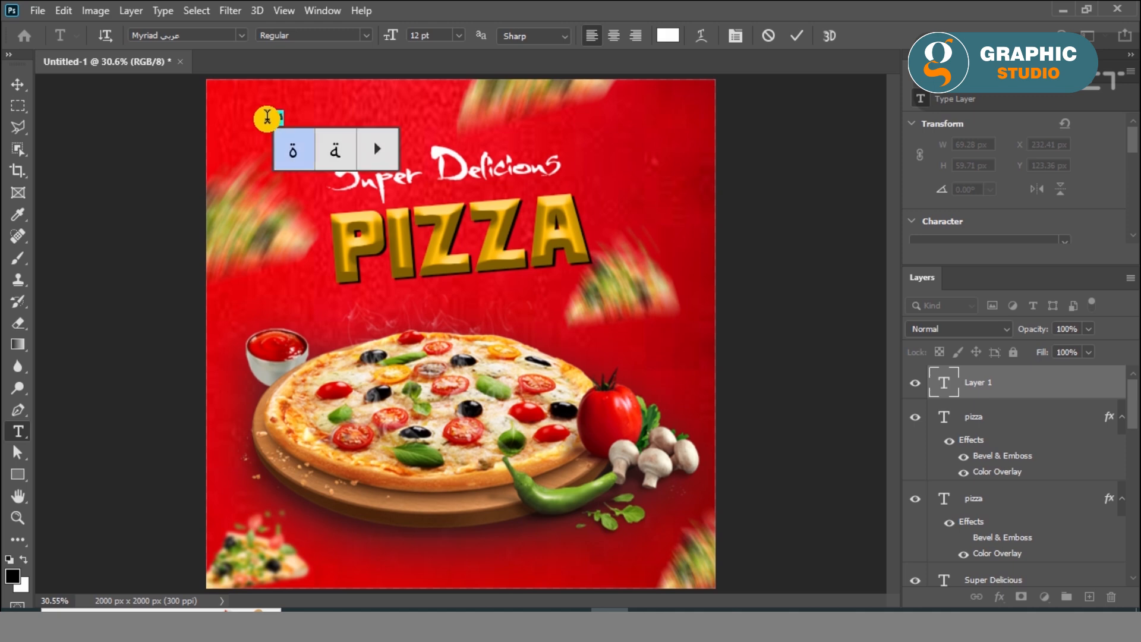
pyautogui.click(18, 84)
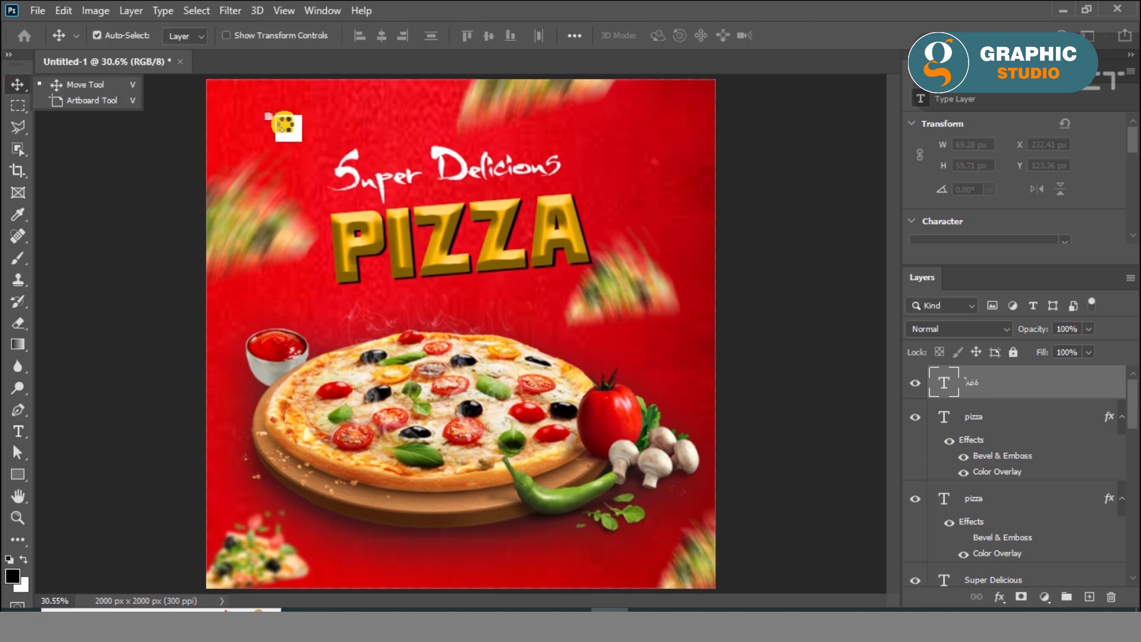
pyautogui.click(278, 126)
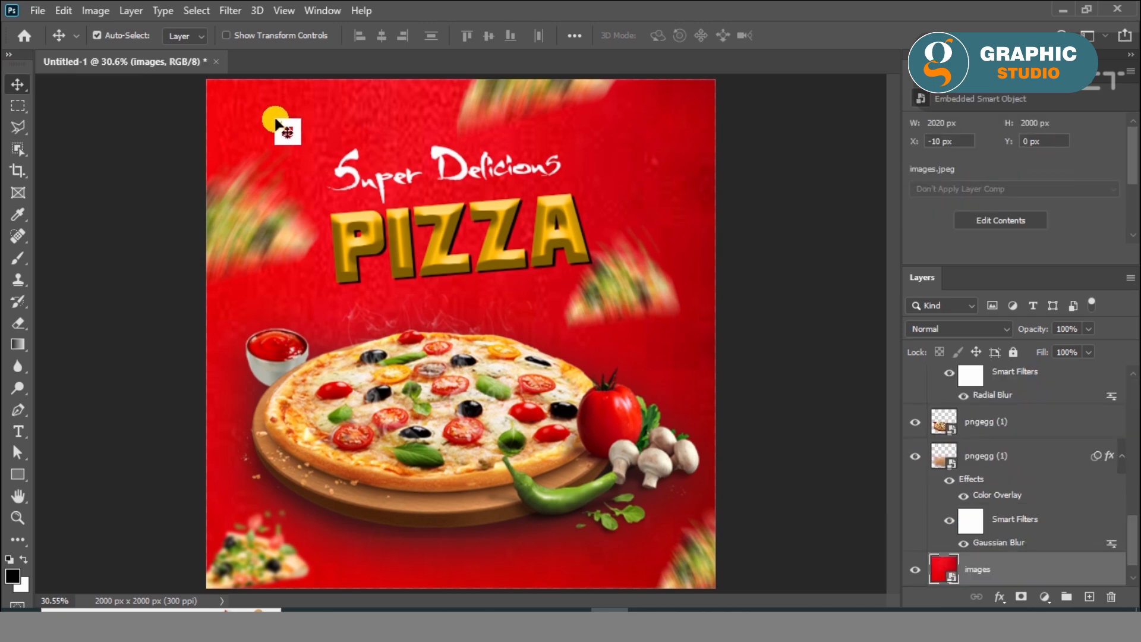
pyautogui.click(276, 122)
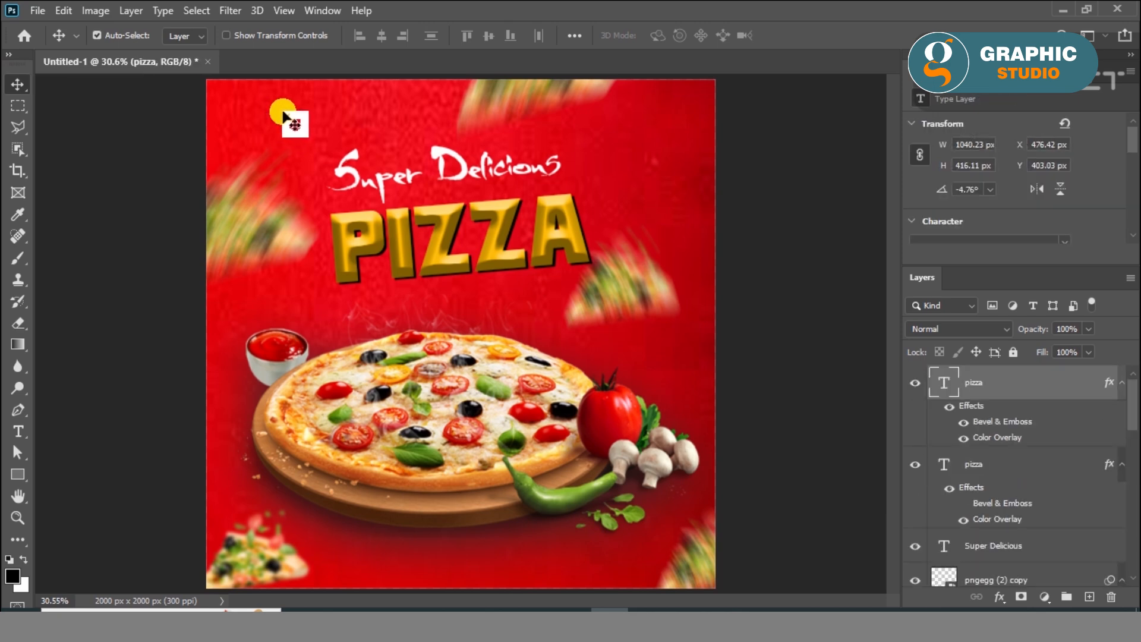
# Add a white two-line horizontal text reading "LOGO HERE" in the poster's upper-left area, in Franklin M54 at 12 pt
pyautogui.click(18, 431)
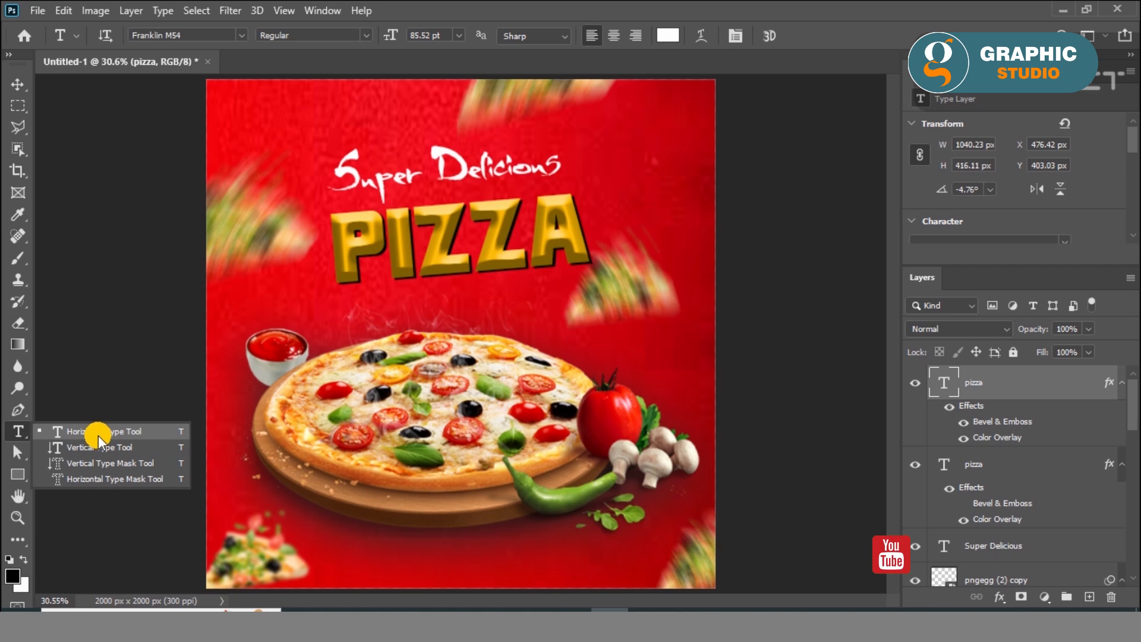
pyautogui.click(97, 432)
pyautogui.click(261, 121)
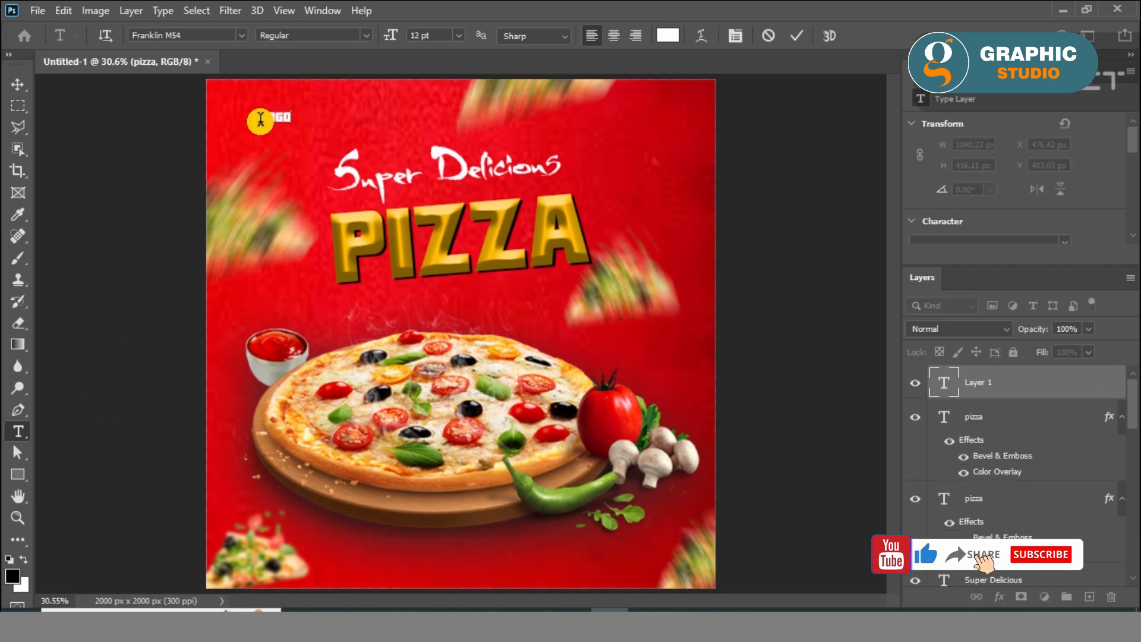
pyautogui.write('LOGO')
pyautogui.press('Return')
pyautogui.write('HERE')
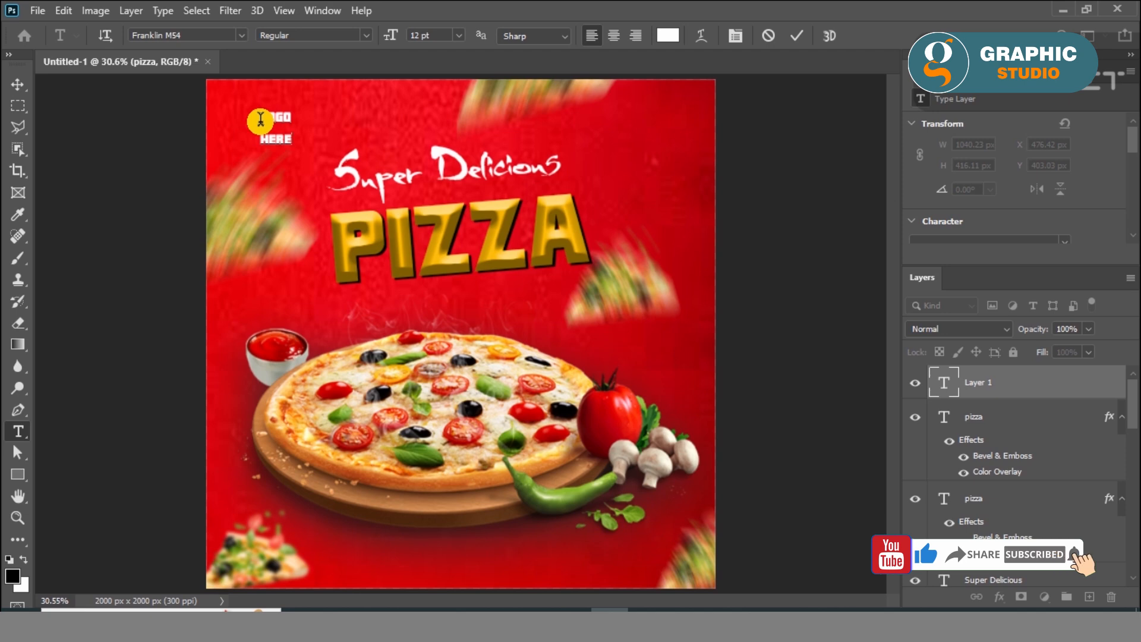
pyautogui.click(18, 84)
# Move the "LOGO HERE" text into the poster's top-left corner, at about X 58 px, Y 36 px
pyautogui.scroll(-5, 1087, 206)
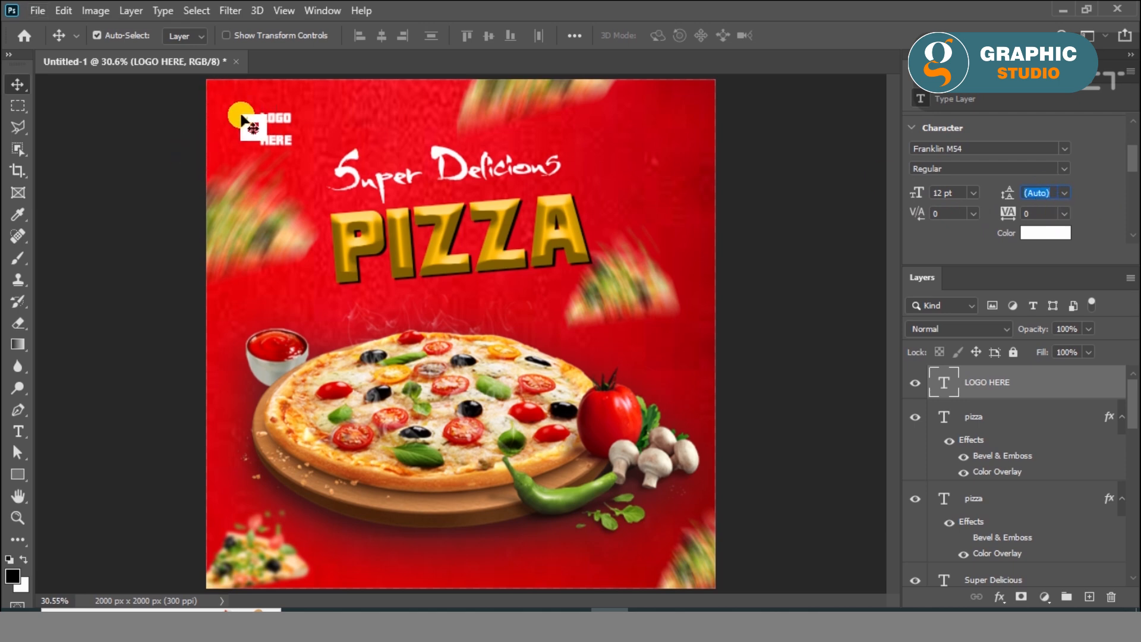
pyautogui.click(232, 113)
pyautogui.scroll(5, 229, 113)
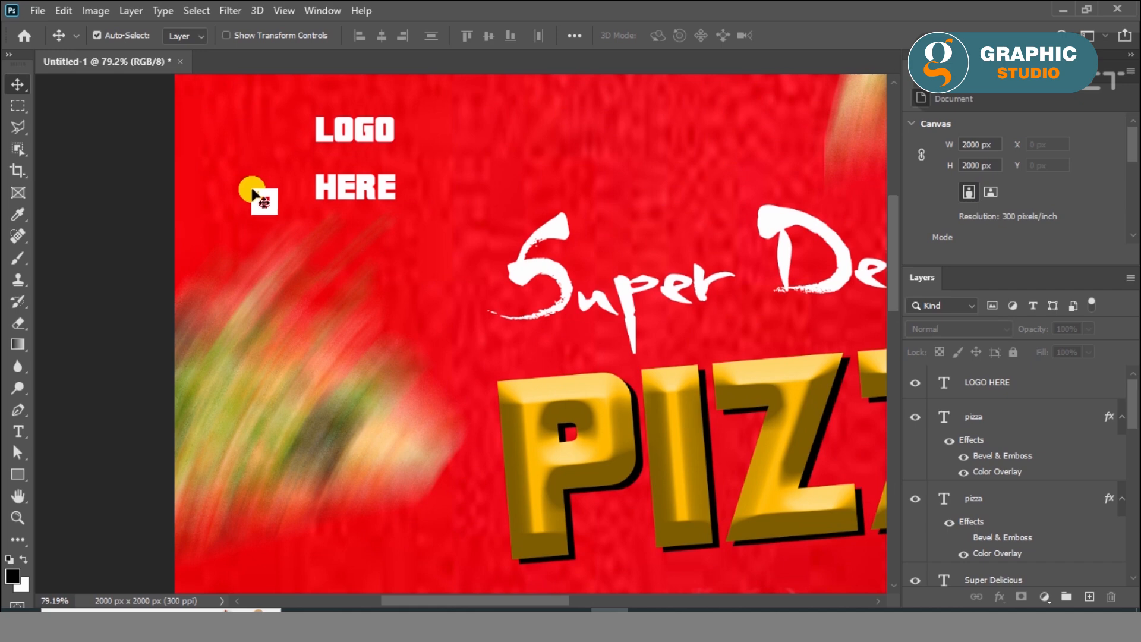
pyautogui.moveTo(416, 240); pyautogui.dragTo(469, 366)
pyautogui.click(423, 265)
pyautogui.moveTo(415, 264); pyautogui.dragTo(313, 207)
# Set the leading of the "LOGO HERE" text to 11 pt to bring its two lines together
pyautogui.scroll(-2, 1095, 166)
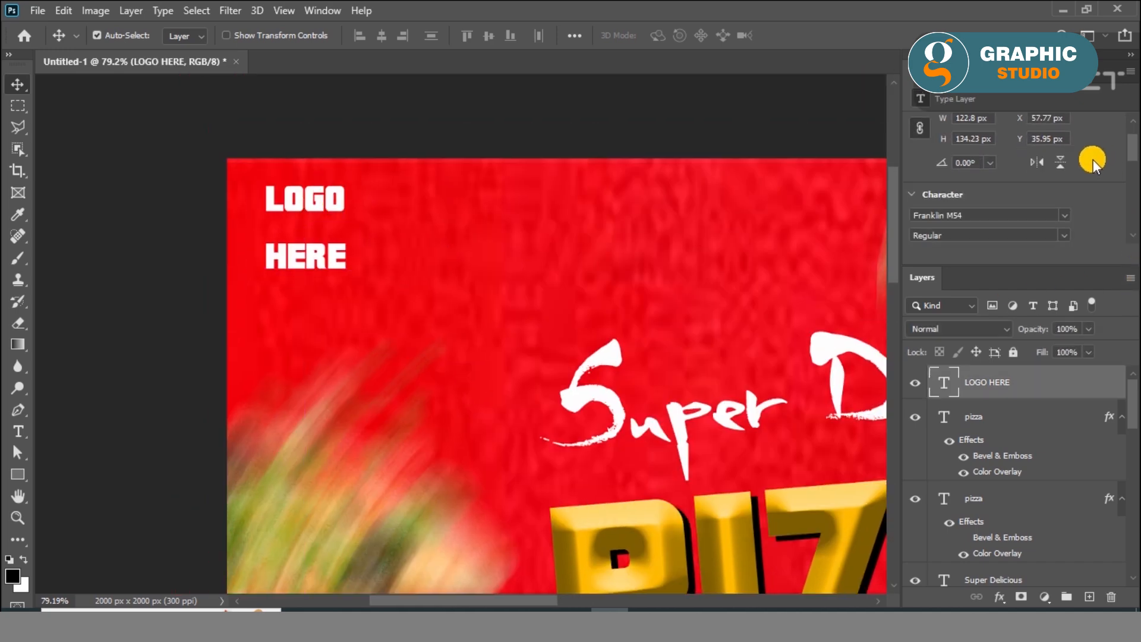
pyautogui.scroll(-2, 1082, 179)
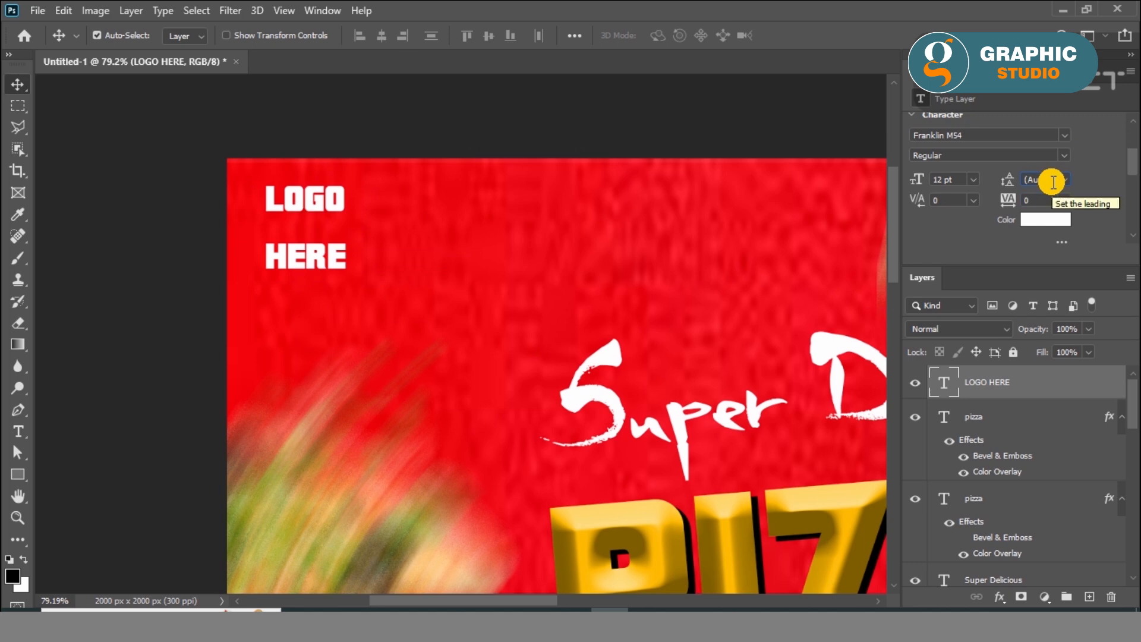
pyautogui.click(1064, 179)
pyautogui.click(1054, 232)
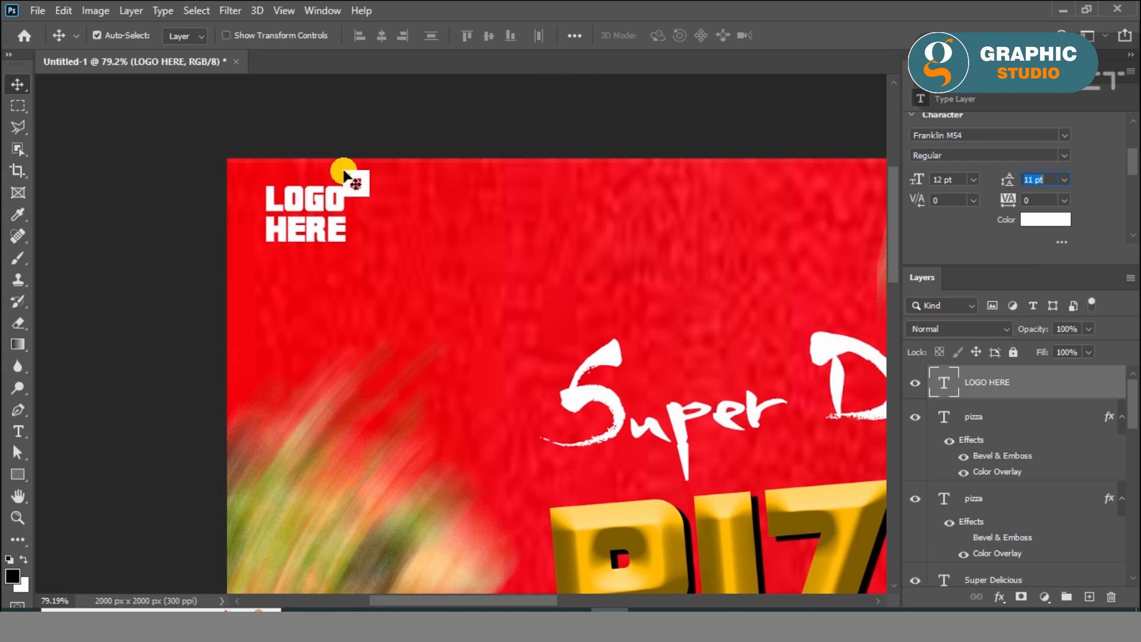
# Scale the "LOGO HERE" text up to a font size of about 14.68 pt, nudge it slightly left and down, and deselect it
pyautogui.hotkey('ctrl', 't')
pyautogui.moveTo(345, 240); pyautogui.dragTo(364, 257)
pyautogui.moveTo(337, 220); pyautogui.dragTo(333, 222)
pyautogui.click(17, 84)
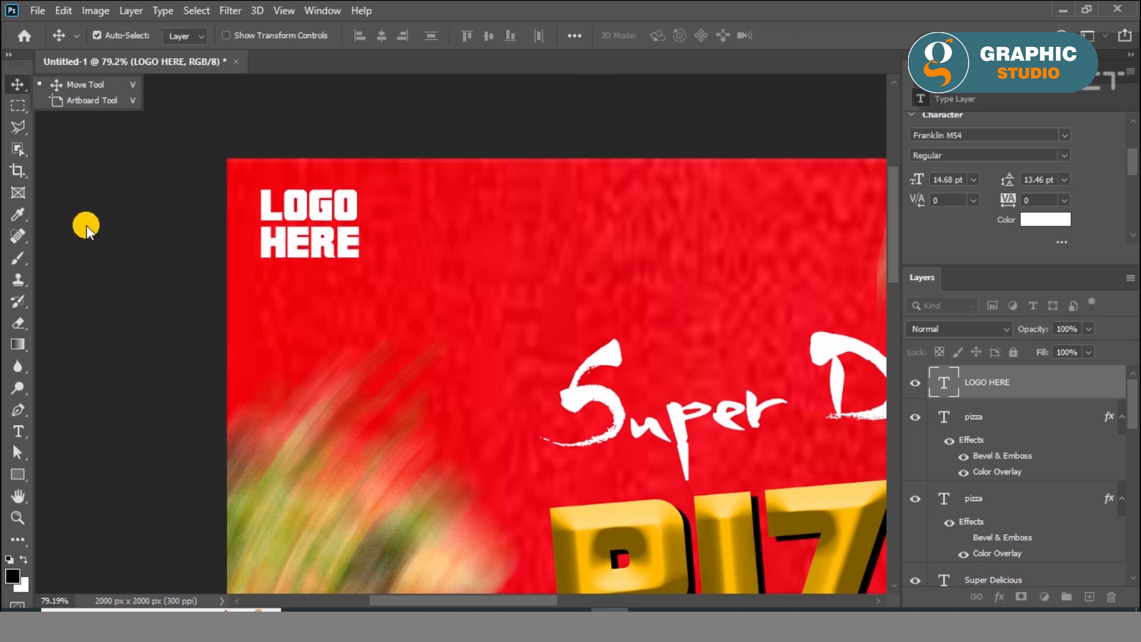
pyautogui.hotkey('ctrl', '0')
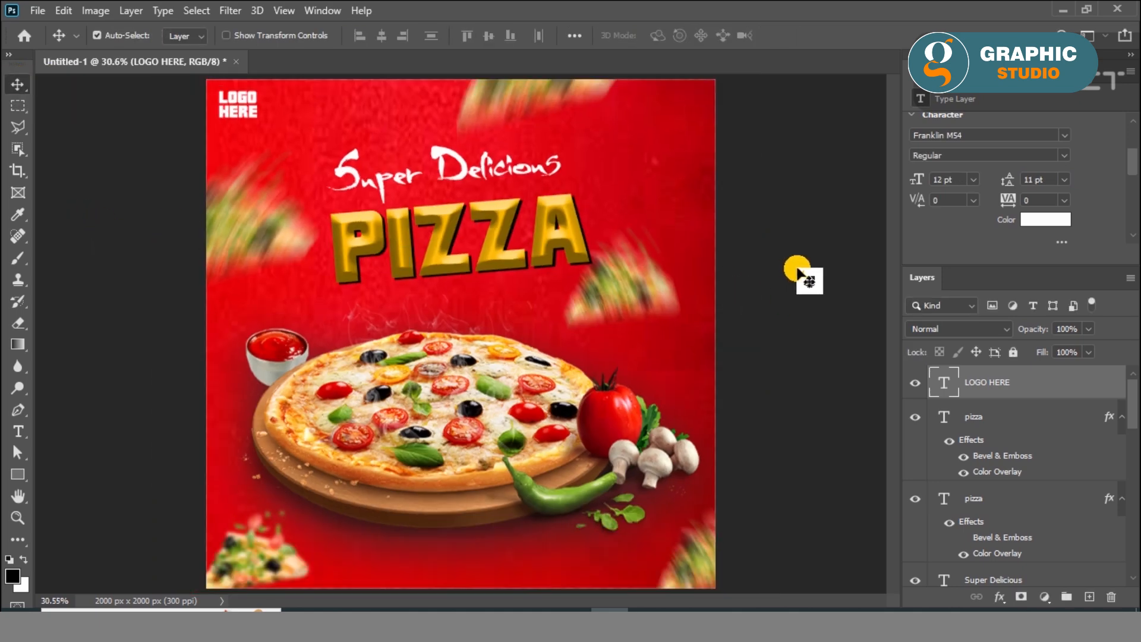
pyautogui.click(799, 273)
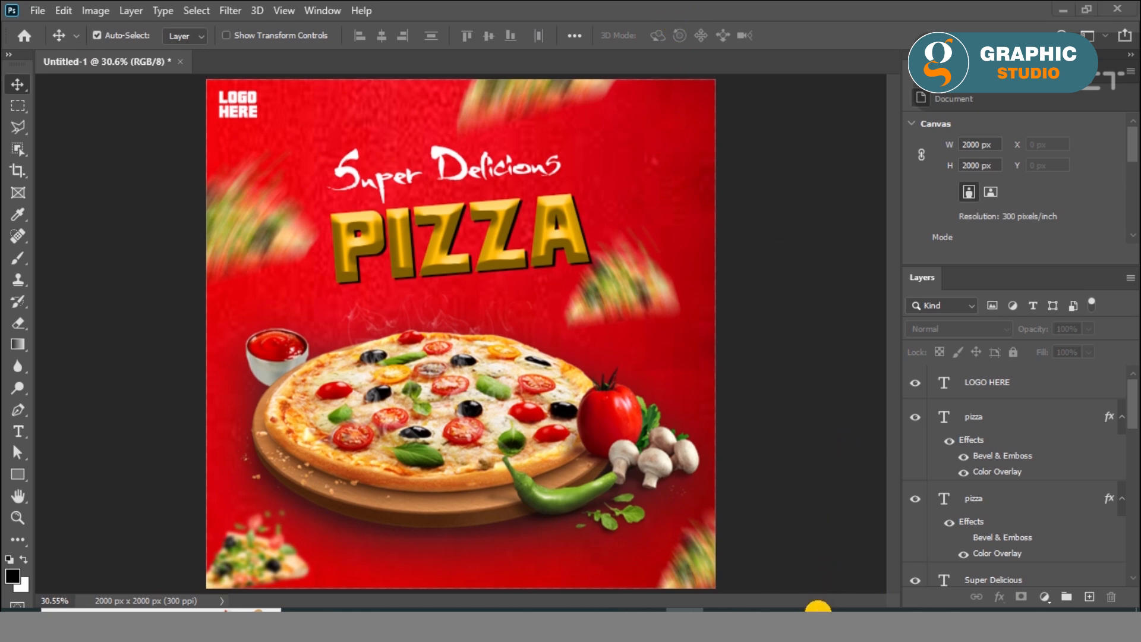